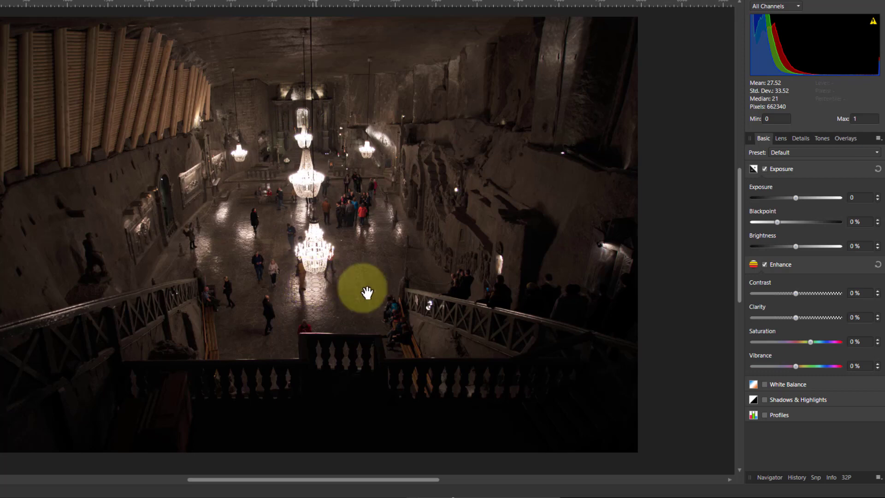
Step: Enable the Shadows & Highlights adjustment, lowering highlights to -74% and raising shadows to 100%
{"action": "left_click", "coordinate": [765, 400]}
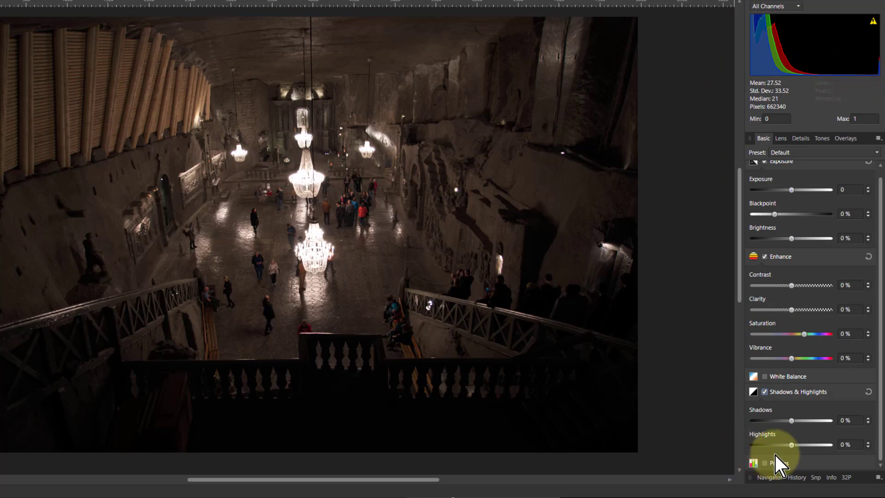
{"action": "left_click_drag", "start_coordinate": [791, 447], "coordinate": [762, 449]}
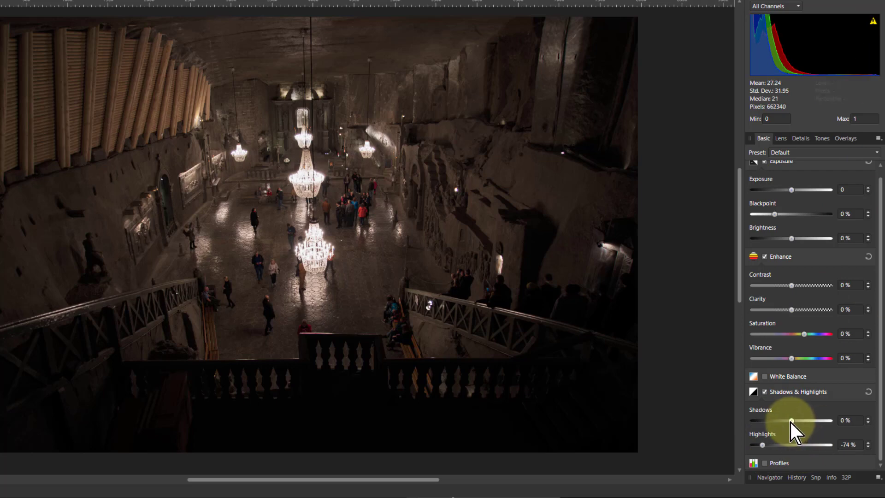
{"action": "left_click_drag", "start_coordinate": [790, 420], "coordinate": [831, 422]}
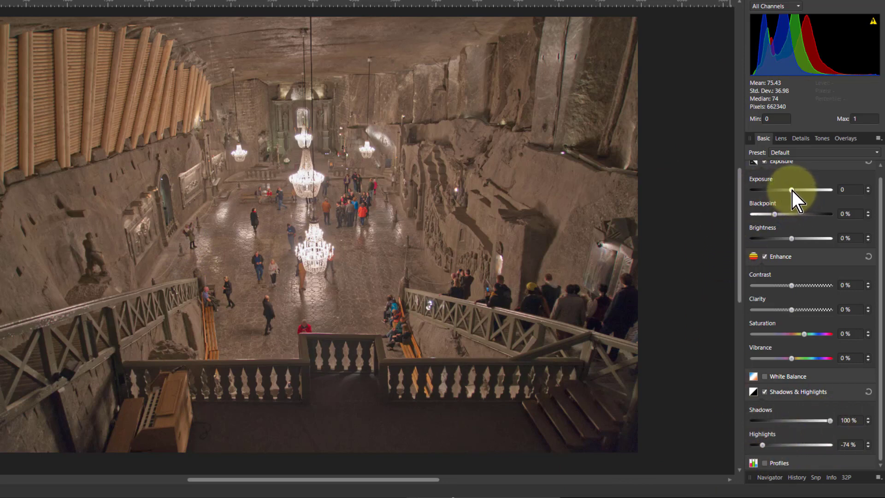
Step: Set the exposure to 0.442, blackpoint to 4%, brightness to 9% and highlights to -96%
{"action": "left_click_drag", "start_coordinate": [792, 190], "coordinate": [795, 189]}
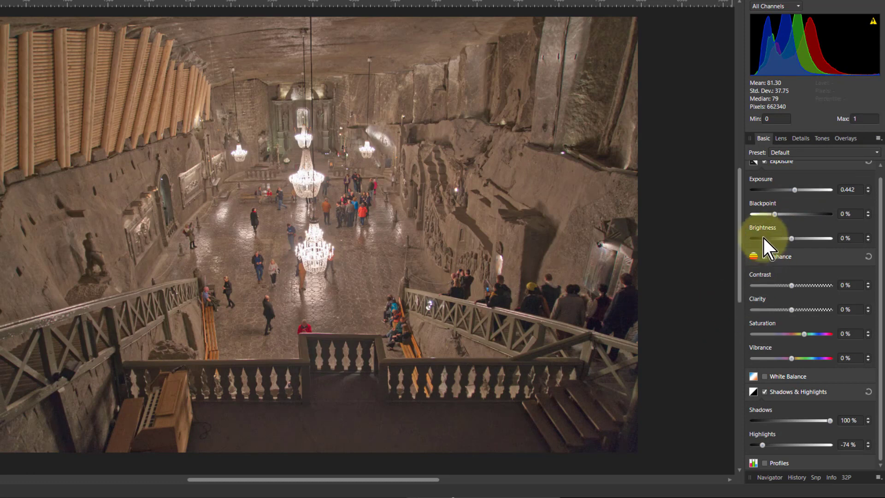
{"action": "left_click_drag", "start_coordinate": [774, 214], "coordinate": [783, 216]}
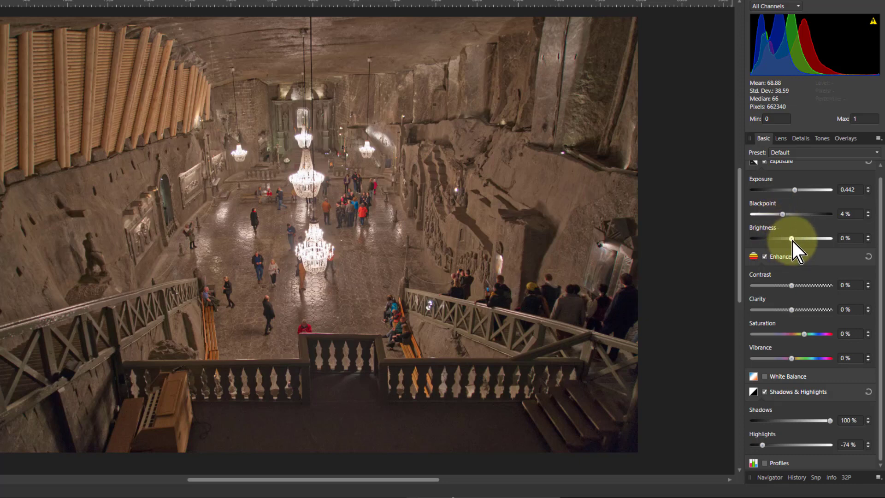
{"action": "left_click_drag", "start_coordinate": [792, 240], "coordinate": [806, 241]}
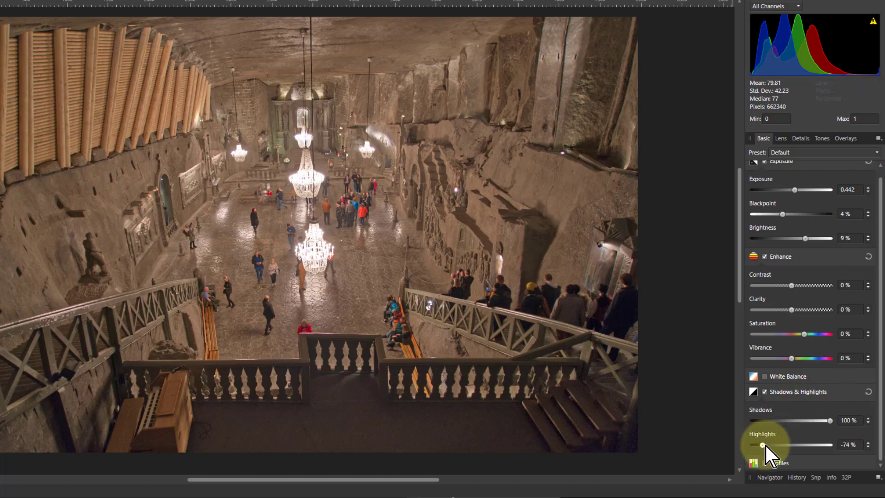
{"action": "left_click_drag", "start_coordinate": [763, 445], "coordinate": [754, 445]}
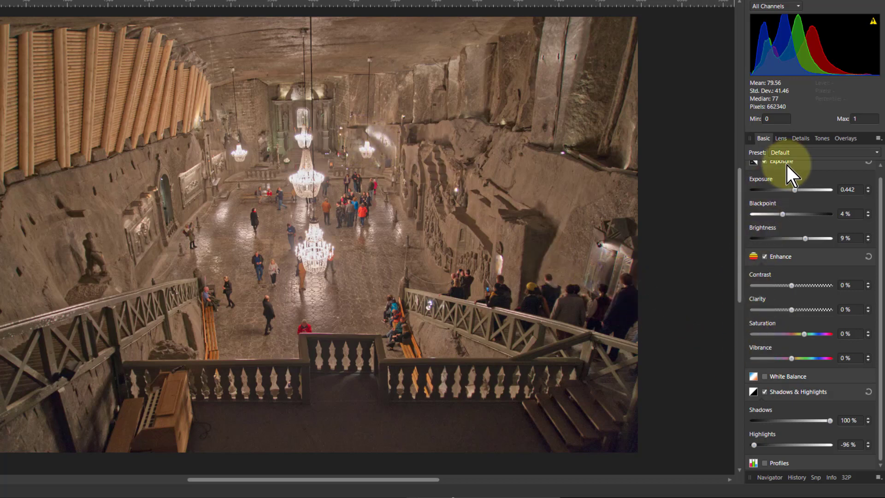
Step: Open the lens correction settings and show the grid over the photo
{"action": "left_click", "coordinate": [781, 139]}
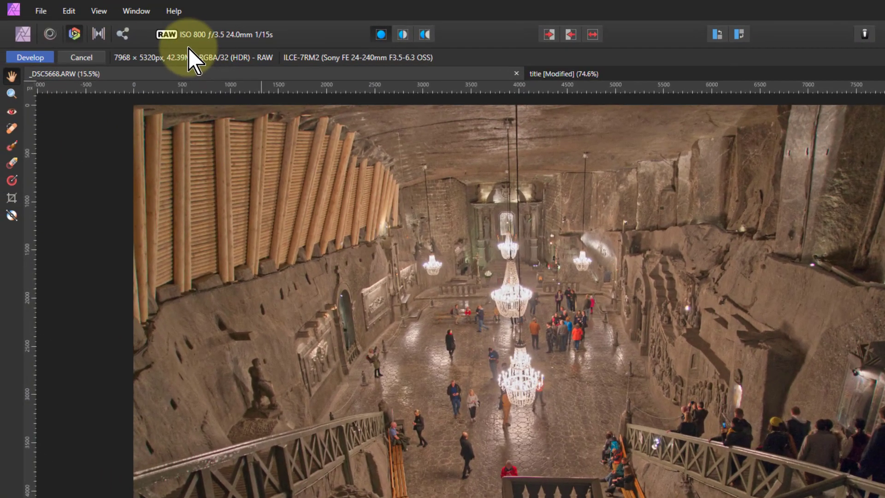
{"action": "left_click", "coordinate": [94, 15]}
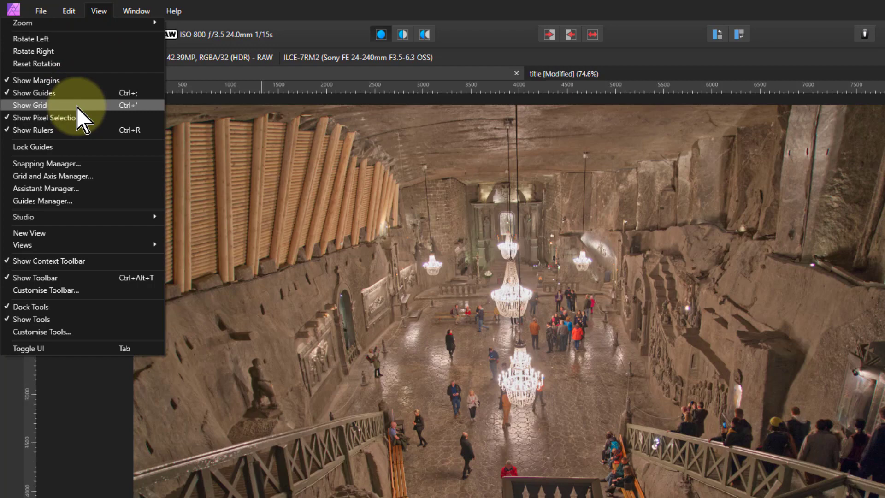
{"action": "left_click", "coordinate": [131, 109]}
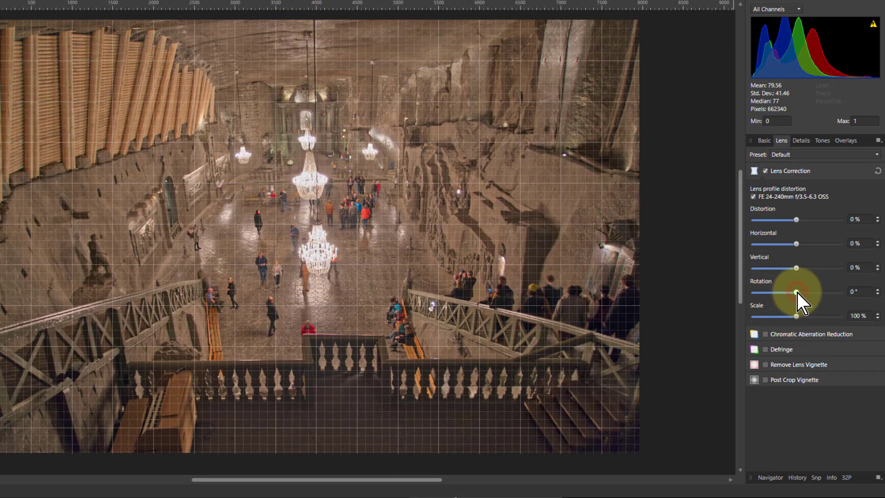
Step: Set the lens correction's rotation to 0.8° and vertical to 98%, and enable Chromatic Aberration Reduction
{"action": "left_click_drag", "start_coordinate": [796, 292], "coordinate": [799, 293]}
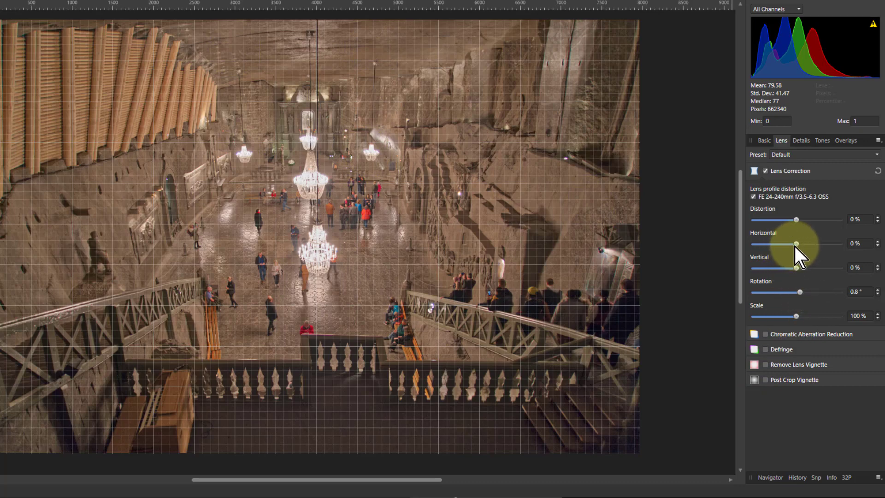
{"action": "left_click_drag", "start_coordinate": [796, 270], "coordinate": [839, 271]}
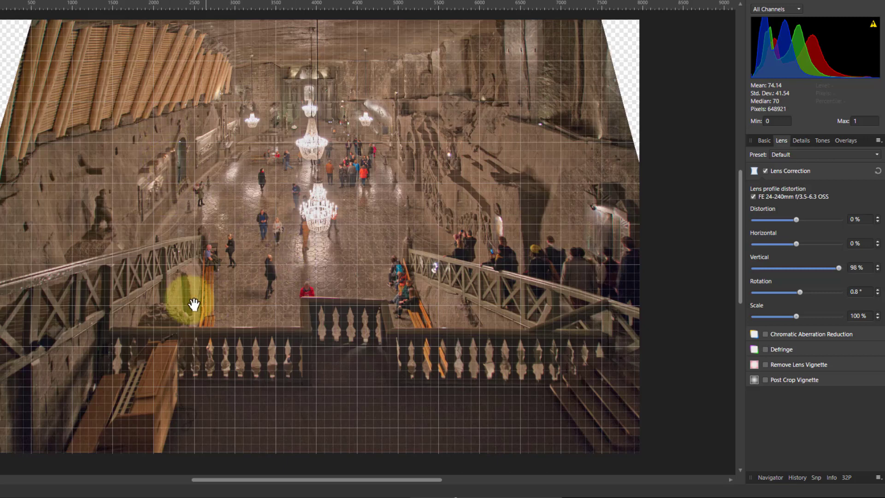
{"action": "left_click", "coordinate": [765, 335]}
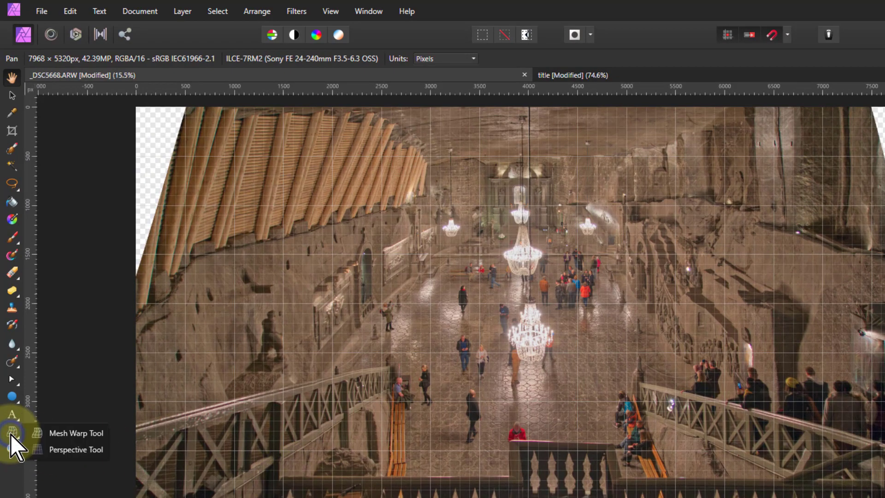
Step: Apply the Perspective Tool with its own grid hidden, pulling the photo's lower-left corner slightly downward
{"action": "left_click", "coordinate": [65, 449]}
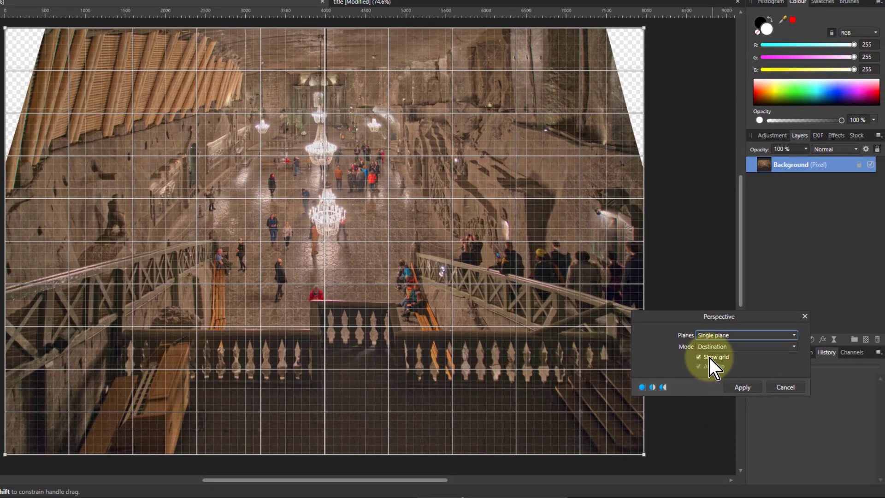
{"action": "left_click", "coordinate": [709, 357]}
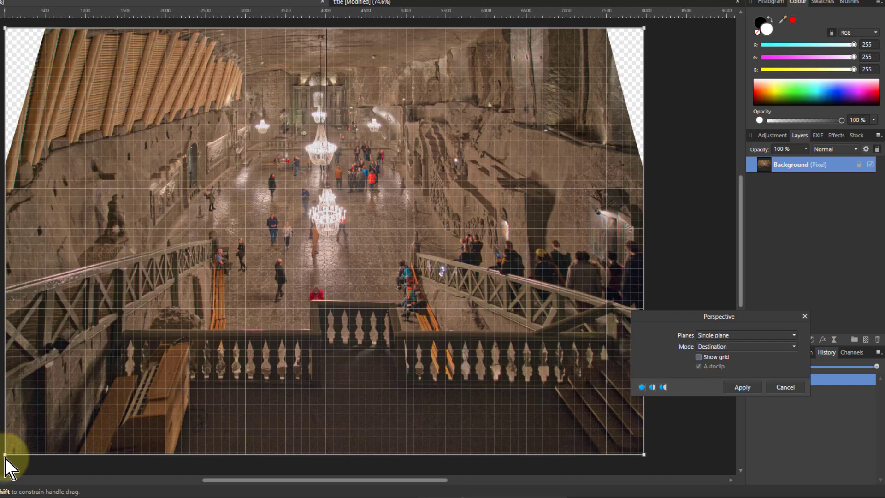
{"action": "left_click_drag", "start_coordinate": [5, 458], "coordinate": [5, 460]}
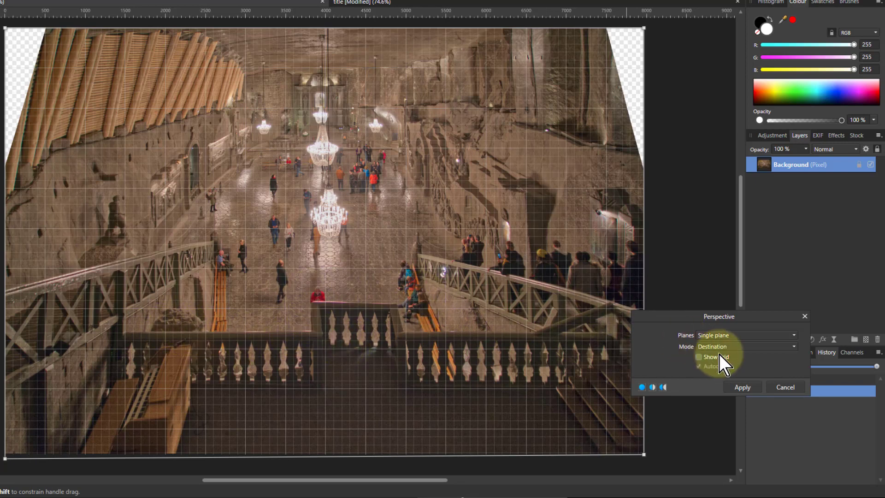
{"action": "left_click", "coordinate": [742, 387]}
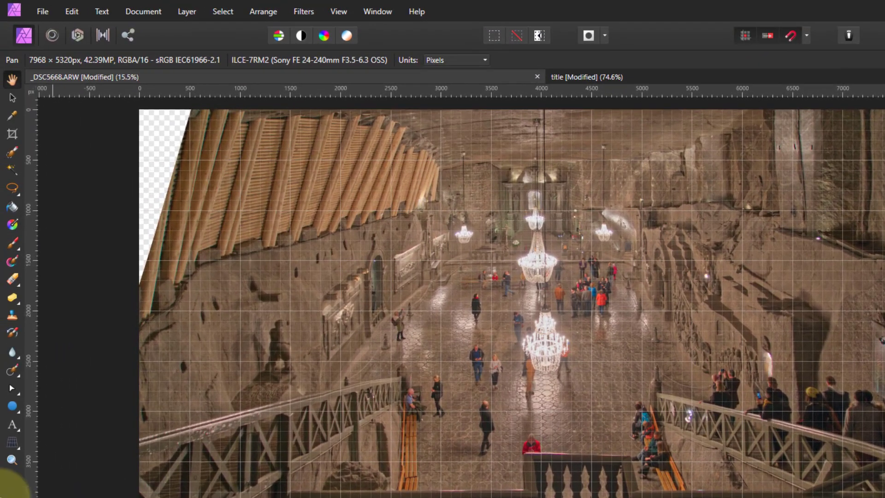
Step: Start the Mesh Warp Tool and add mesh nodes at both ends of the raised central balustrade's top rail
{"action": "left_click", "coordinate": [15, 439]}
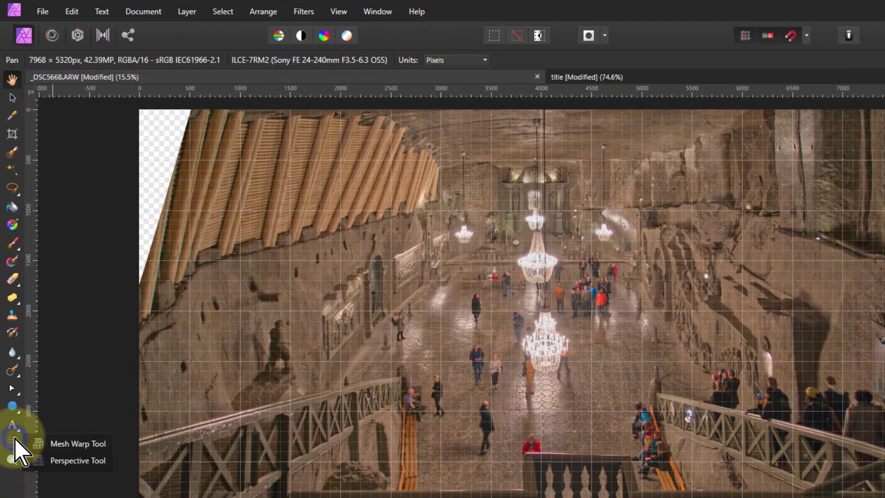
{"action": "left_click", "coordinate": [76, 449]}
{"action": "scroll", "coordinate": [647, 433], "scroll_direction": "up", "scroll_amount": 5}
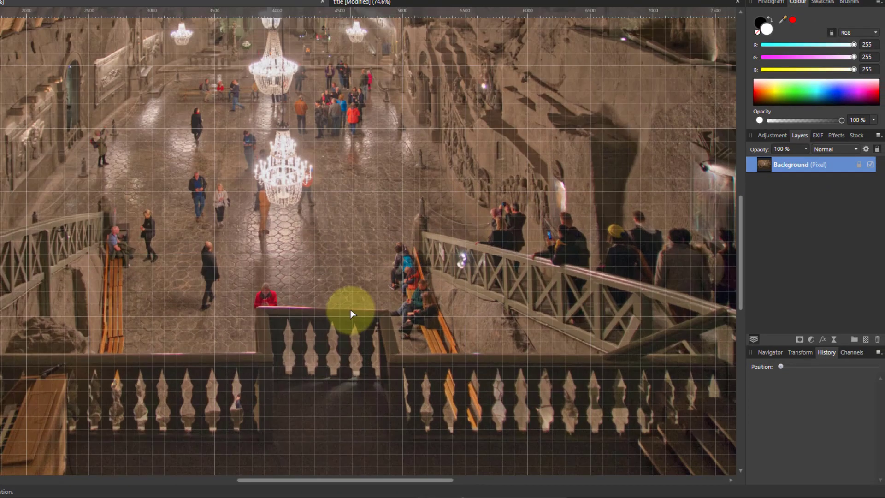
{"action": "scroll", "coordinate": [310, 325], "scroll_direction": "up", "scroll_amount": 4}
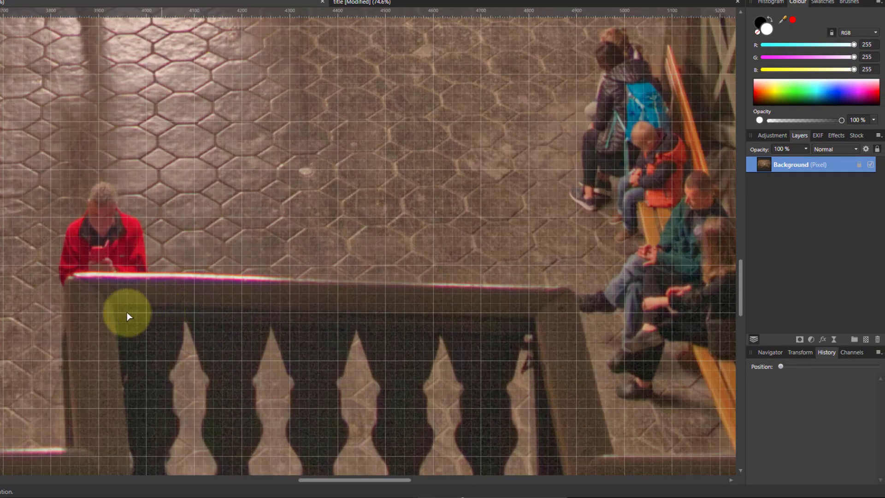
{"action": "left_click", "coordinate": [67, 275]}
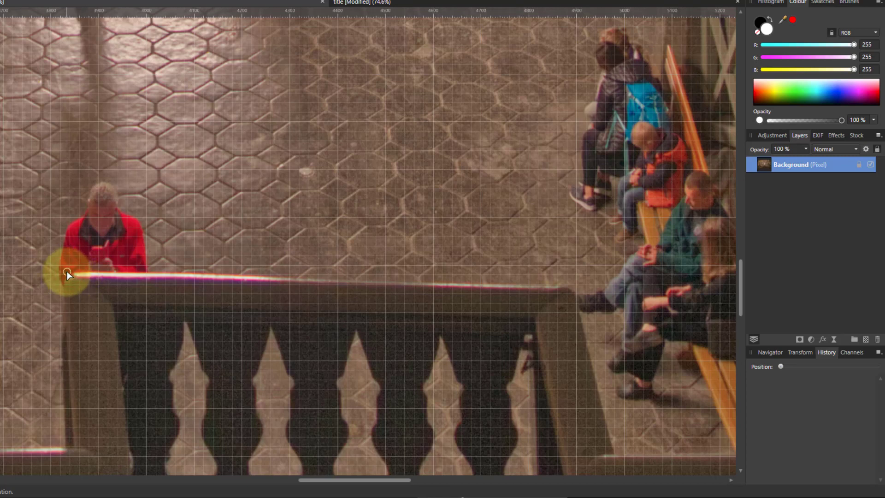
{"action": "double_click", "coordinate": [67, 273]}
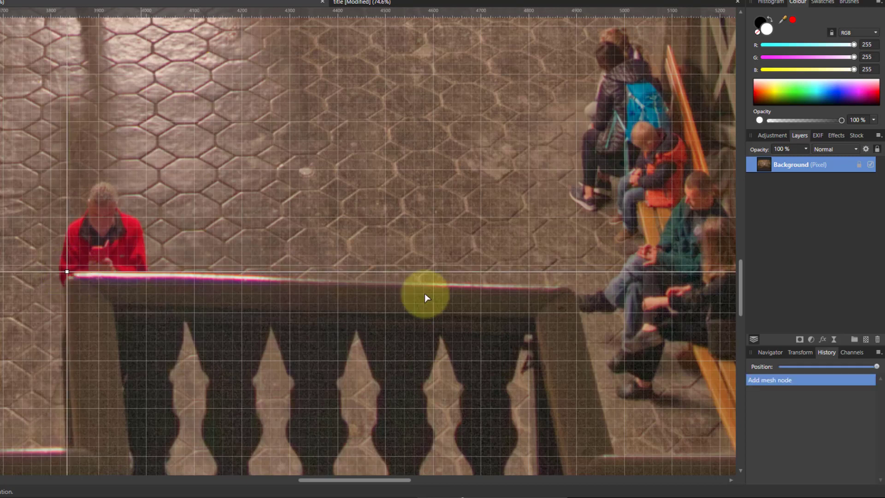
{"action": "double_click", "coordinate": [572, 291]}
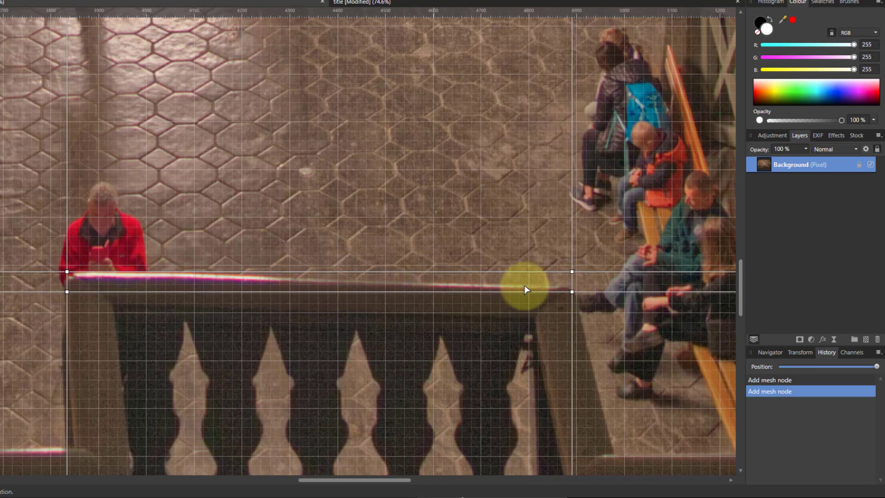
Step: Nudge the mesh node at the rail's right end slightly upward and add another node just beyond it
{"action": "left_click", "coordinate": [572, 292]}
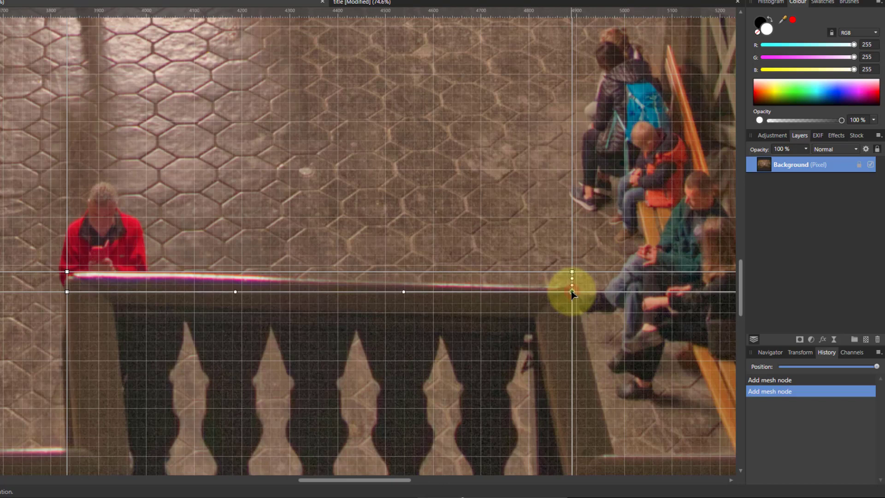
{"action": "left_click_drag", "start_coordinate": [571, 292], "coordinate": [573, 289]}
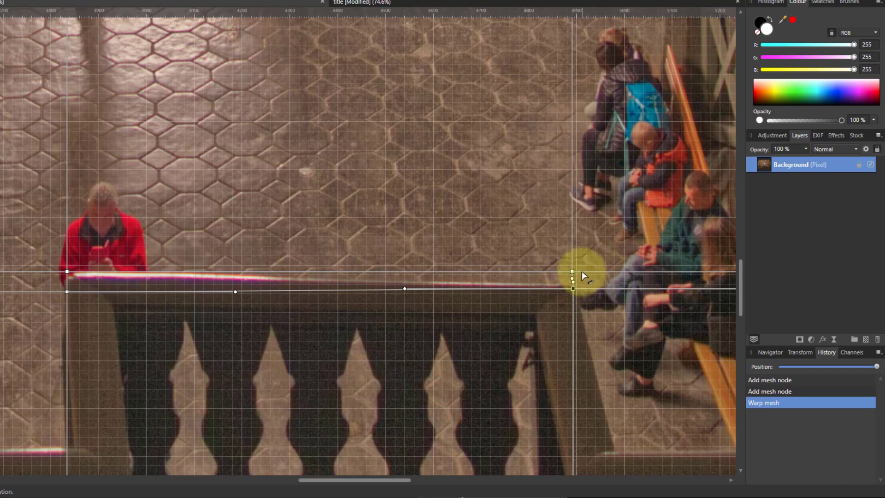
{"action": "left_click", "coordinate": [582, 271]}
{"action": "left_click", "coordinate": [582, 272]}
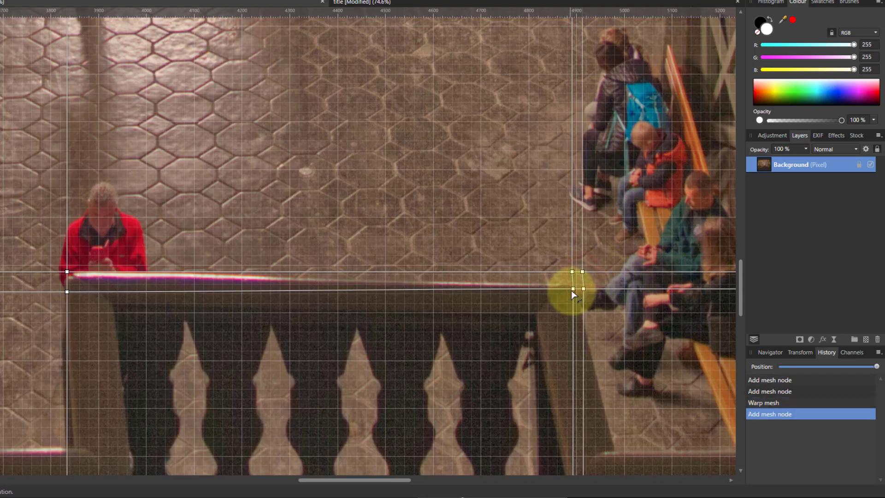
Step: Level the balustrade's top rail by raising its right-end node and the lower curve handle, and apply the mesh warp
{"action": "left_click", "coordinate": [573, 289]}
{"action": "left_click_drag", "start_coordinate": [573, 289], "coordinate": [573, 273]}
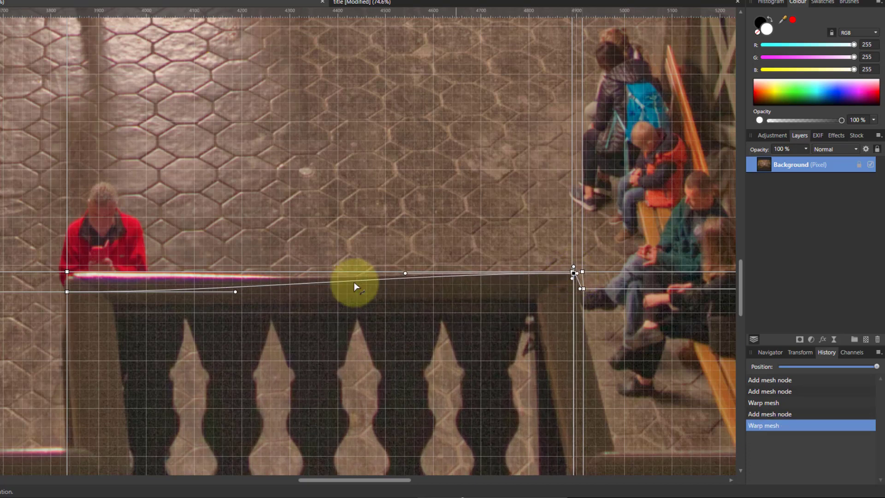
{"action": "left_click_drag", "start_coordinate": [233, 292], "coordinate": [236, 276]}
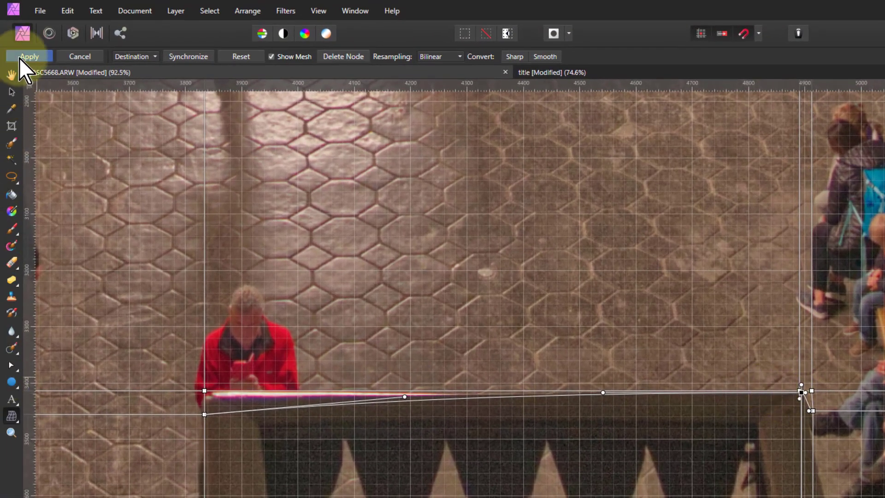
{"action": "left_click", "coordinate": [20, 59]}
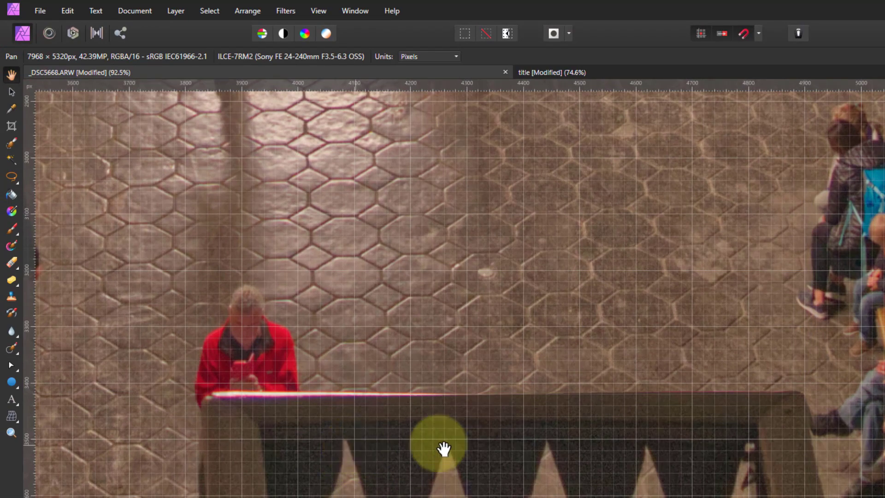
Step: Hide the grid over the photo around the straightened balustrade rail
{"action": "scroll", "coordinate": [212, 424], "scroll_direction": "up", "scroll_amount": 3}
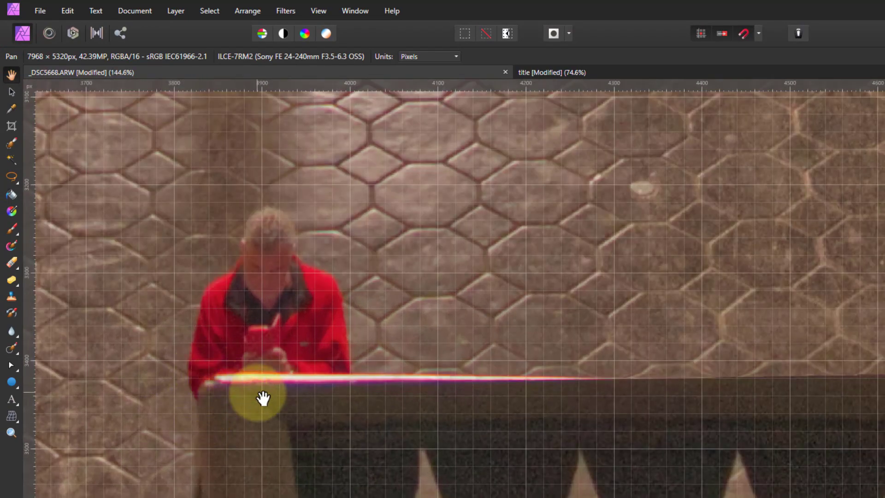
{"action": "left_click_drag", "start_coordinate": [605, 497], "coordinate": [466, 497]}
{"action": "scroll", "coordinate": [466, 497], "scroll_direction": "down", "scroll_amount": 1}
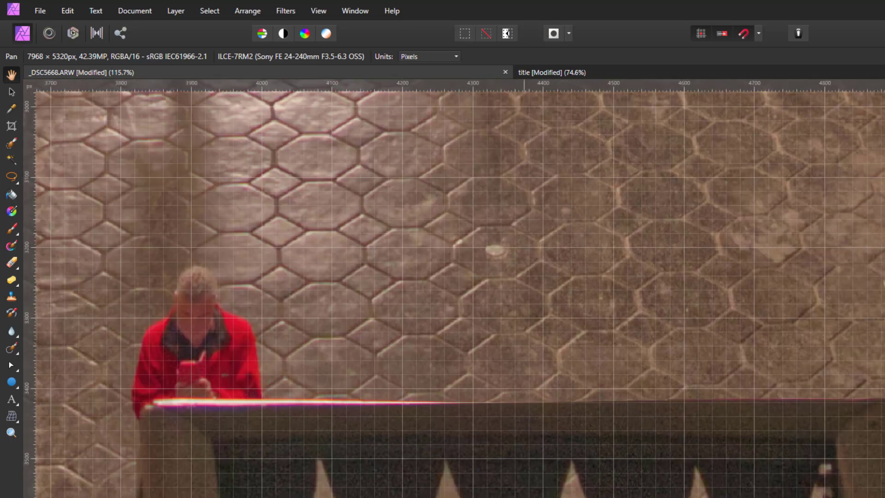
{"action": "scroll", "coordinate": [149, 449], "scroll_direction": "up", "scroll_amount": 1}
{"action": "scroll", "coordinate": [149, 450], "scroll_direction": "down", "scroll_amount": 2}
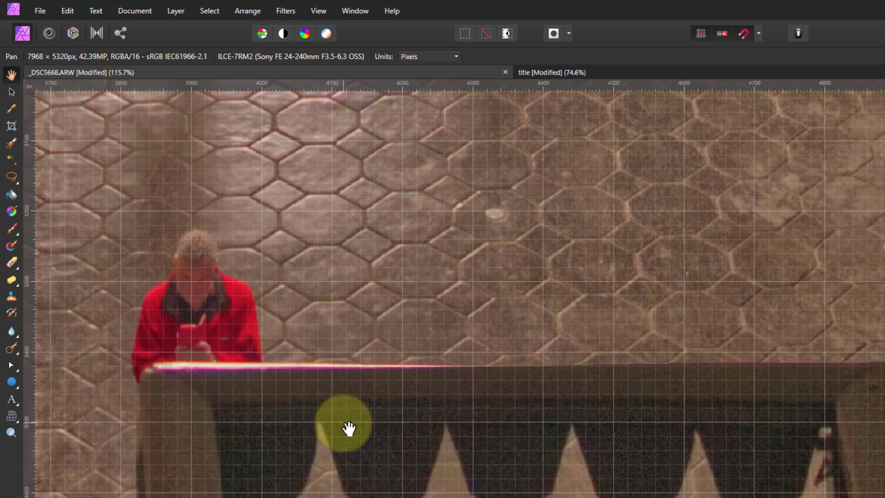
{"action": "key", "text": "ctrl+apostrophe"}
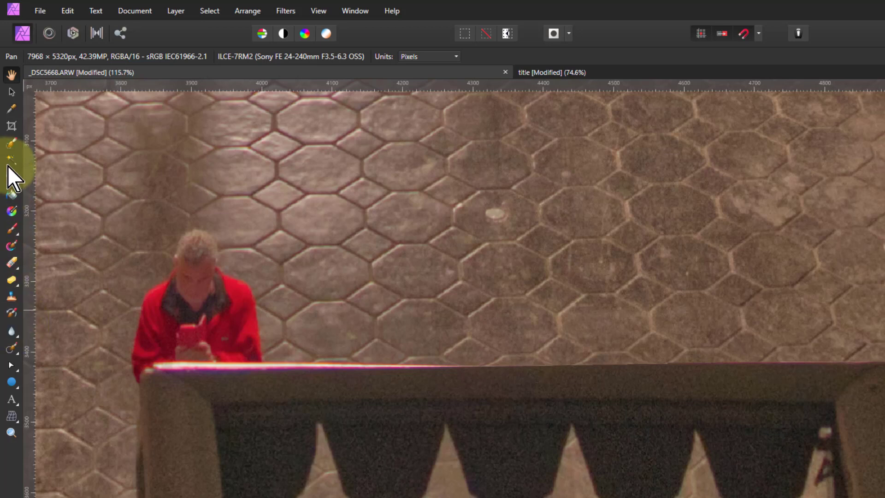
Step: Make a polygonal freehand selection around the raised central balustrade's top rail, following its mitred corners and including the bright upper edge
{"action": "left_click", "coordinate": [10, 179]}
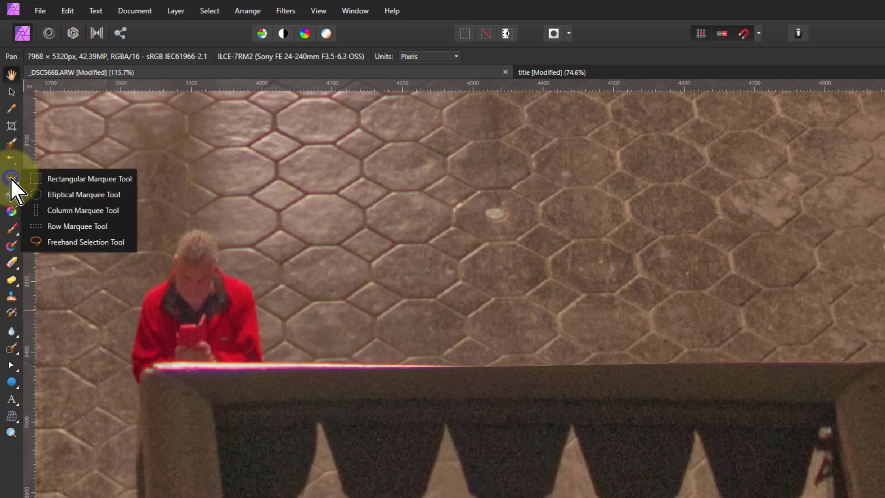
{"action": "left_click", "coordinate": [60, 241]}
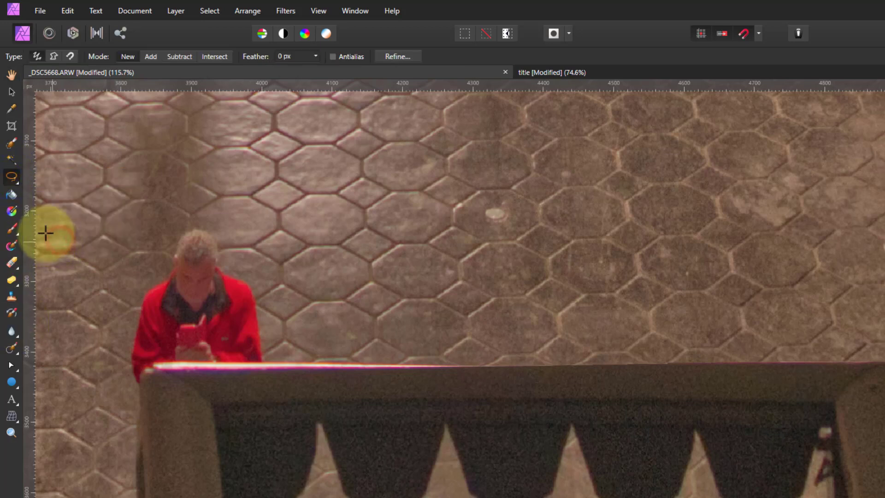
{"action": "left_click", "coordinate": [54, 57]}
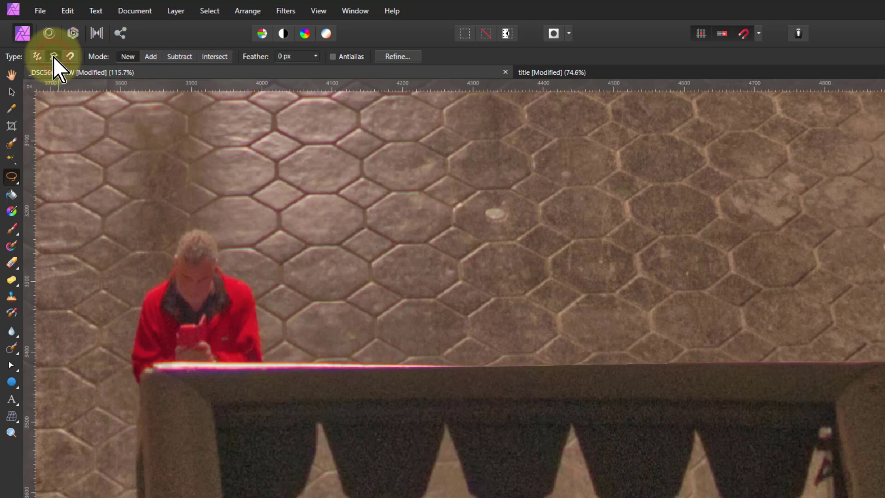
{"action": "left_click", "coordinate": [139, 361]}
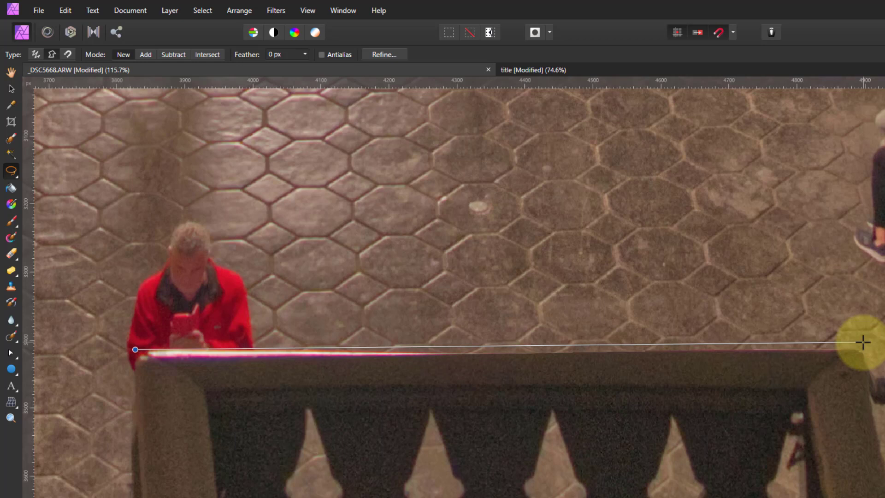
{"action": "left_click", "coordinate": [863, 342]}
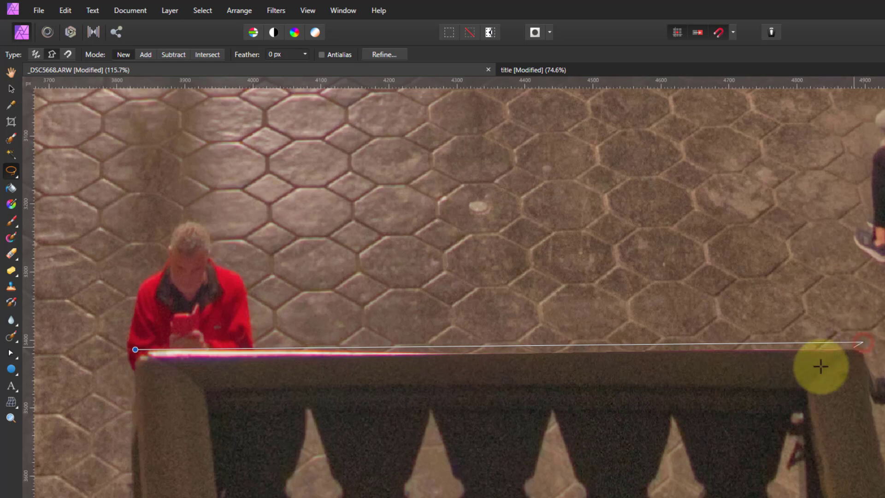
{"action": "left_click", "coordinate": [803, 391]}
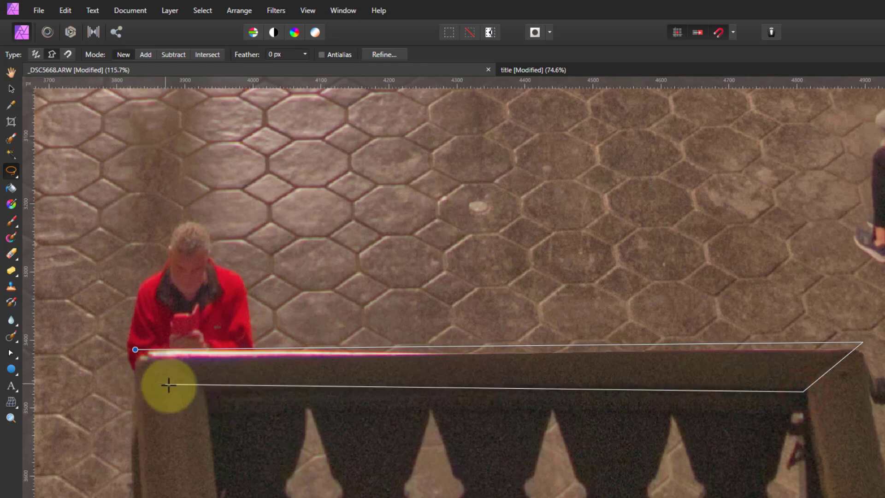
{"action": "left_click", "coordinate": [202, 390]}
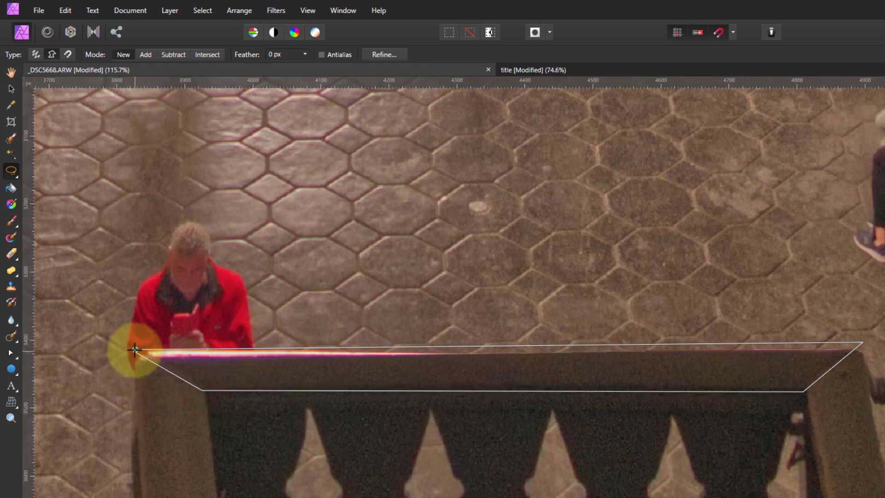
{"action": "left_click", "coordinate": [134, 350]}
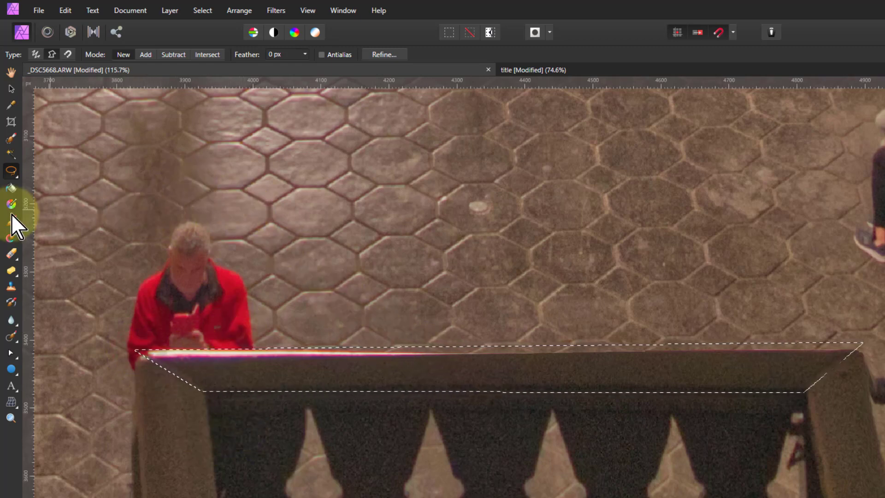
Step: Clone clean rail texture over the bright edge inside the selection, deselect, and soften the rail's left corner with a 20 px Blur Brush
{"action": "left_click", "coordinate": [10, 287]}
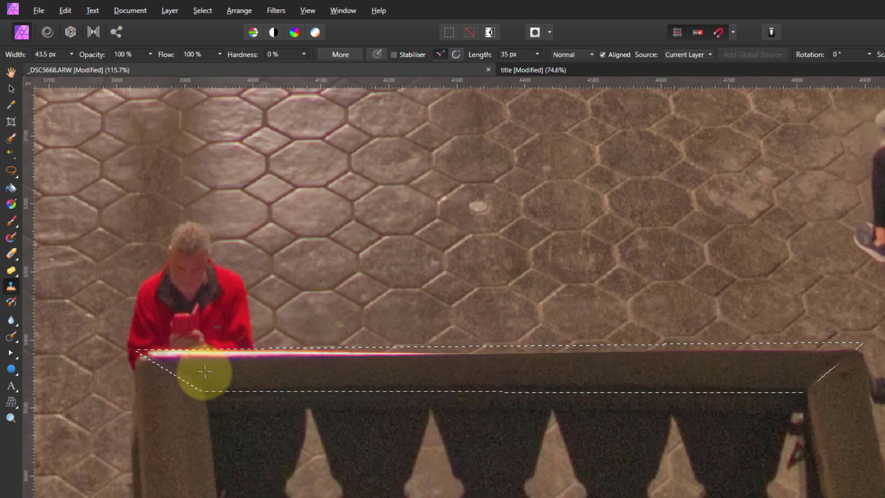
{"action": "left_click", "coordinate": [205, 372], "text": "alt"}
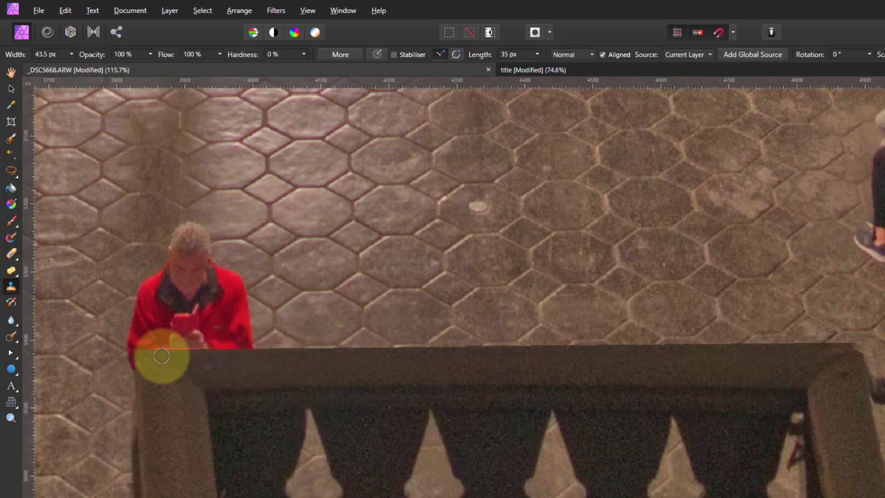
{"action": "left_click", "coordinate": [11, 319]}
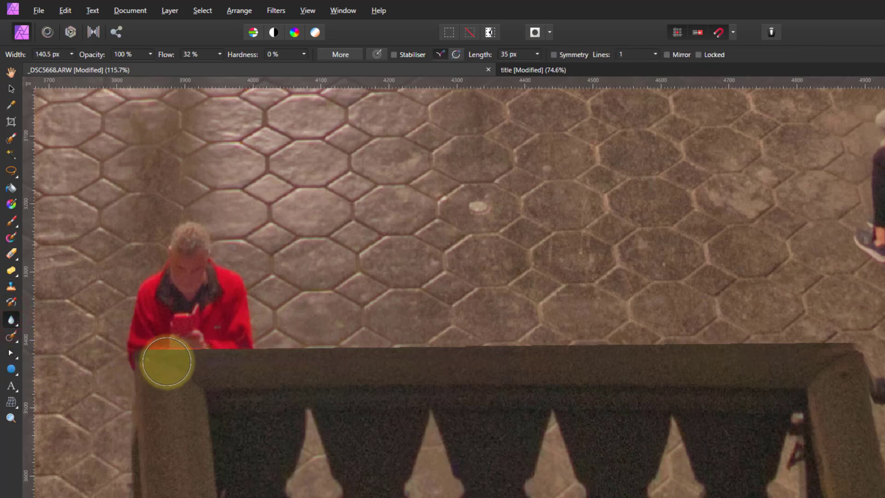
{"action": "left_click_drag", "start_coordinate": [167, 362], "coordinate": [138, 350]}
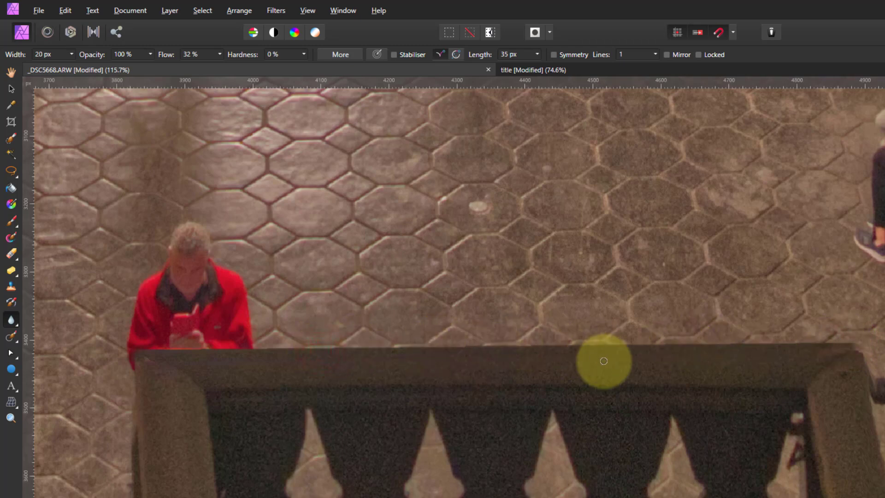
Step: Crop the photo to 6971 x 4541 px, cutting off the transparent side corners and part of the dark foreground
{"action": "key", "text": "ctrl+0"}
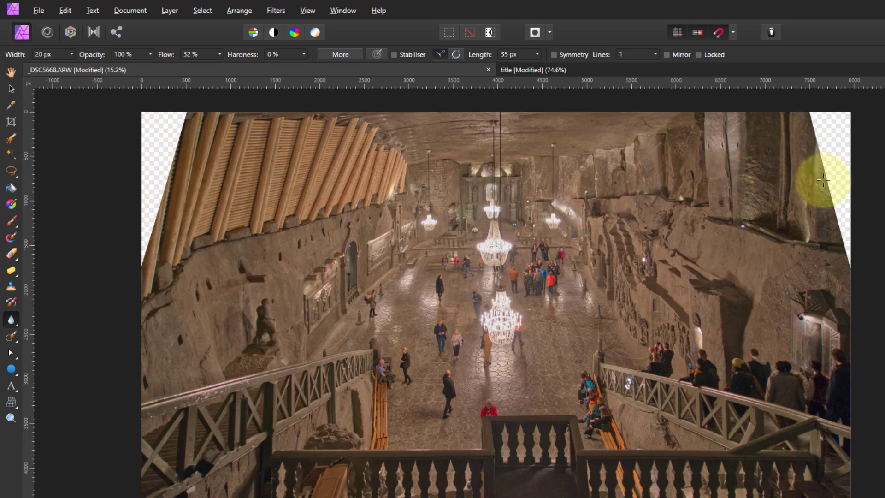
{"action": "left_click", "coordinate": [10, 121]}
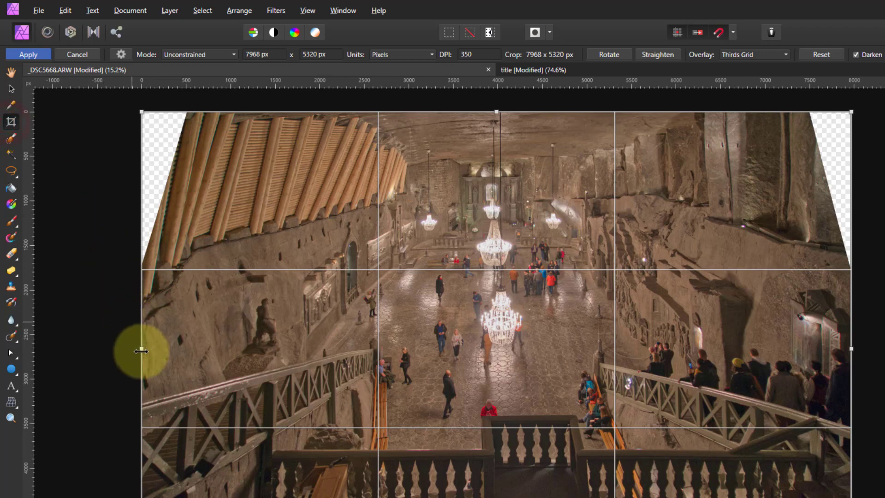
{"action": "left_click_drag", "start_coordinate": [142, 347], "coordinate": [187, 347]}
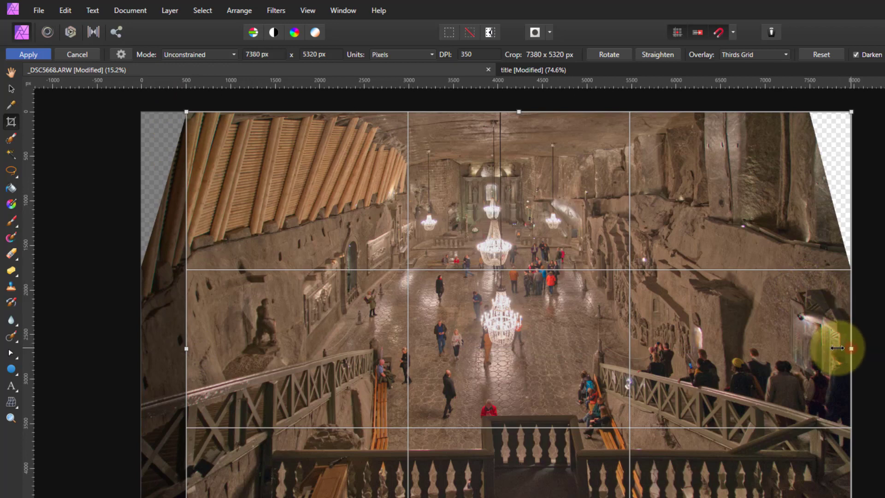
{"action": "left_click_drag", "start_coordinate": [851, 347], "coordinate": [803, 347]}
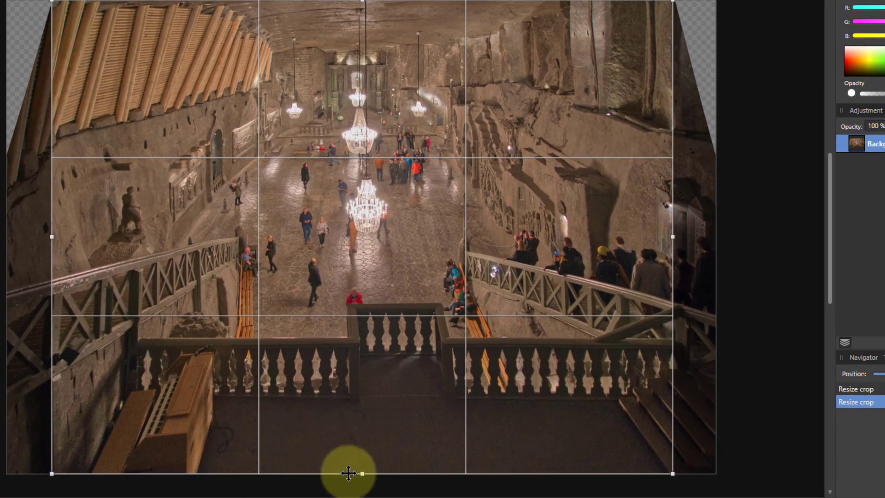
{"action": "left_click_drag", "start_coordinate": [362, 473], "coordinate": [362, 403]}
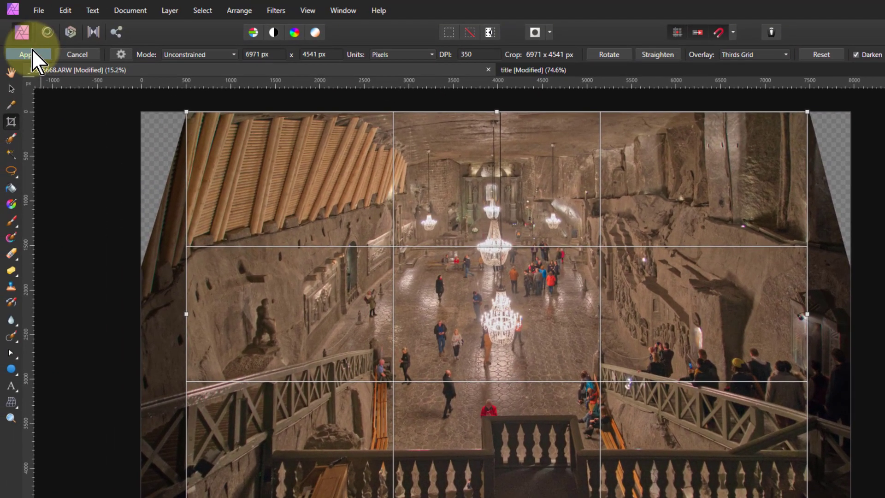
{"action": "left_click", "coordinate": [32, 51]}
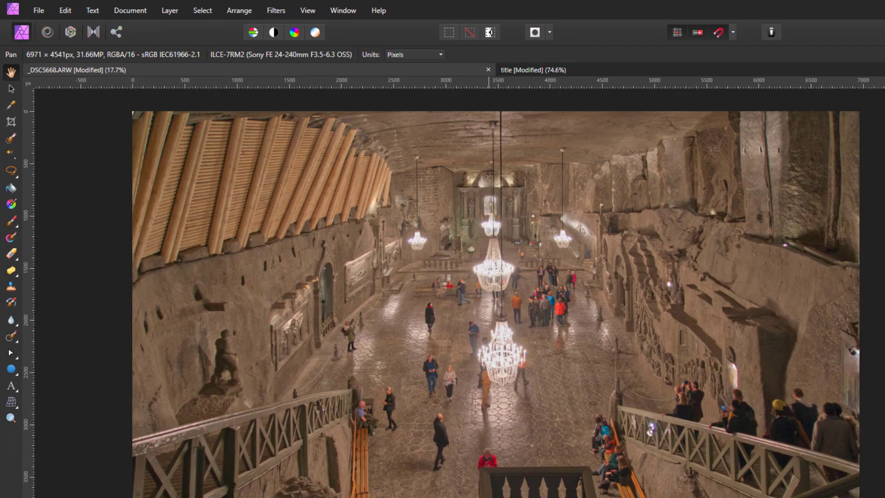
Step: Clone clean rail texture in straight strokes over the bright top edge of the lower balustrade left of the raised section
{"action": "scroll", "coordinate": [488, 293], "scroll_direction": "up", "scroll_amount": 3}
{"action": "scroll", "coordinate": [477, 293], "scroll_direction": "down", "scroll_amount": 5}
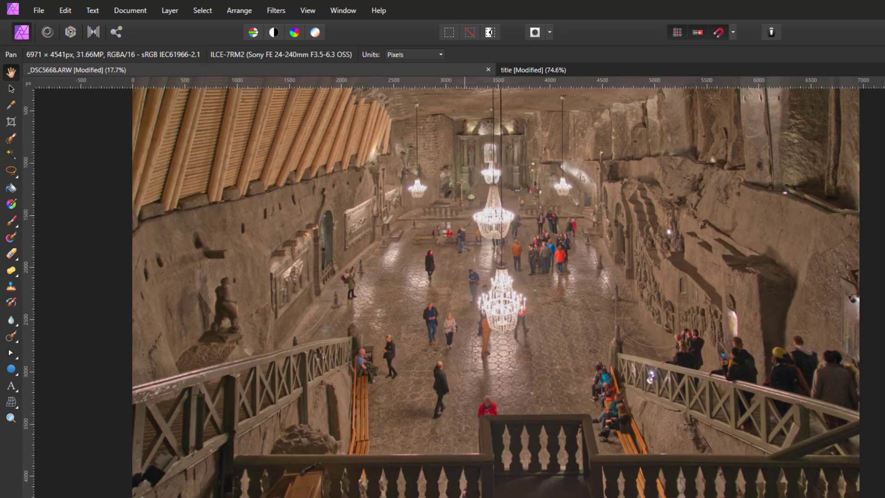
{"action": "scroll", "coordinate": [478, 409], "scroll_direction": "up", "scroll_amount": 6}
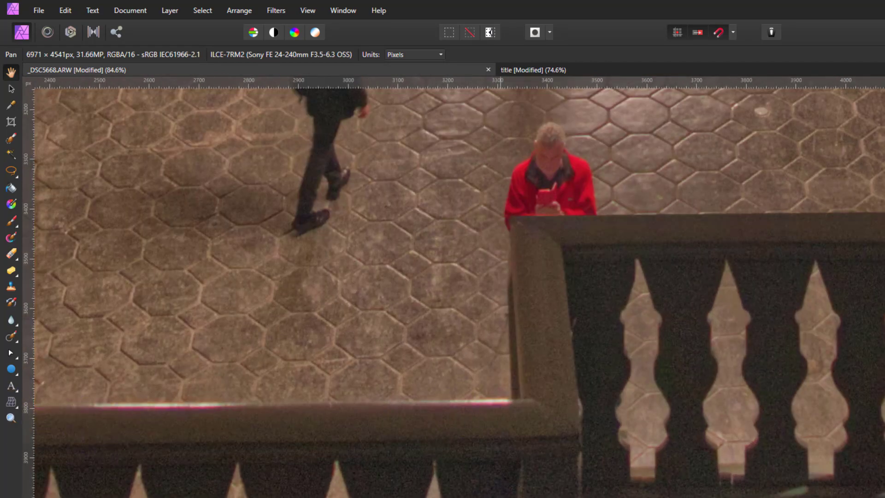
{"action": "scroll", "coordinate": [459, 293], "scroll_direction": "left", "scroll_amount": 3}
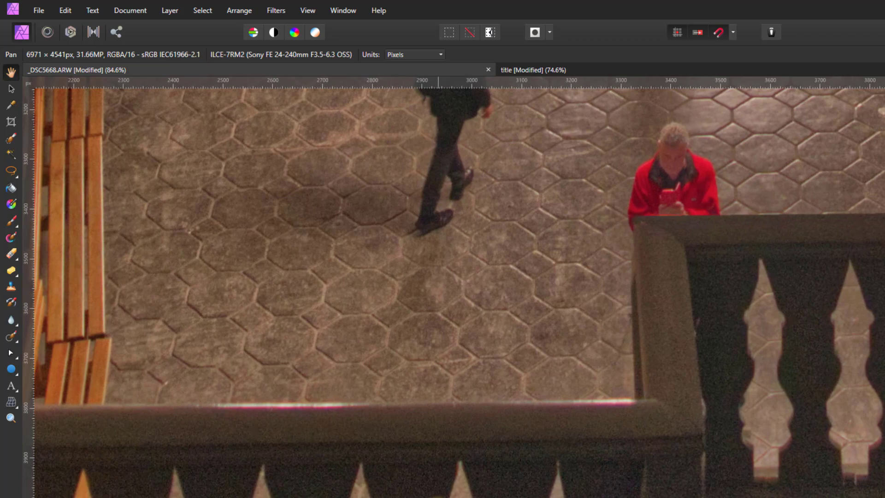
{"action": "scroll", "coordinate": [453, 286], "scroll_direction": "left", "scroll_amount": 12}
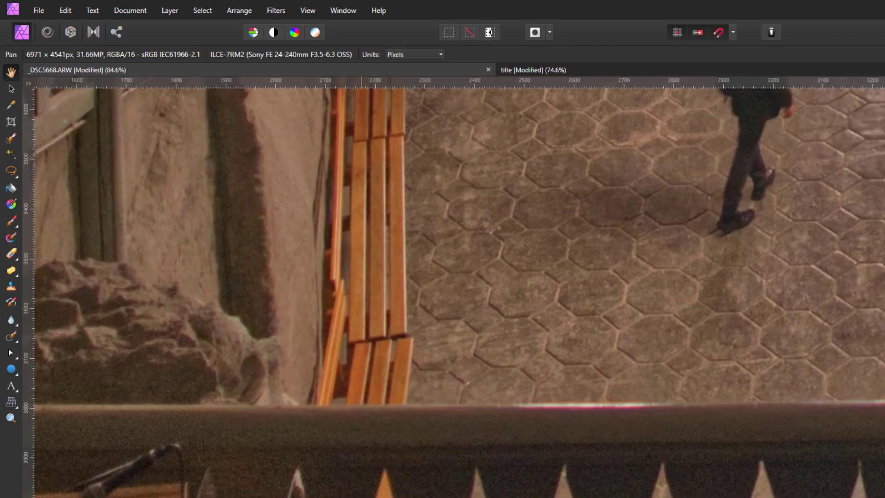
{"action": "scroll", "coordinate": [453, 286], "scroll_direction": "left", "scroll_amount": 4}
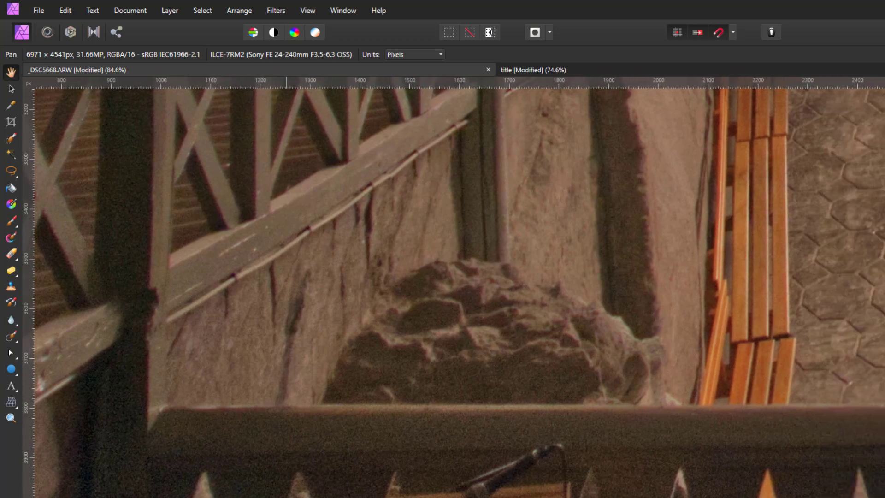
{"action": "scroll", "coordinate": [339, 372], "scroll_direction": "down", "scroll_amount": 2}
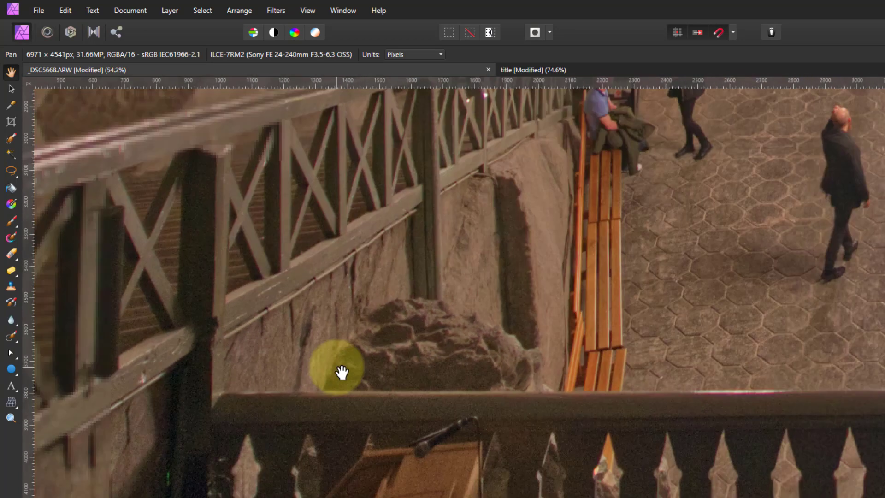
{"action": "scroll", "coordinate": [112, 278], "scroll_direction": "right", "scroll_amount": 2}
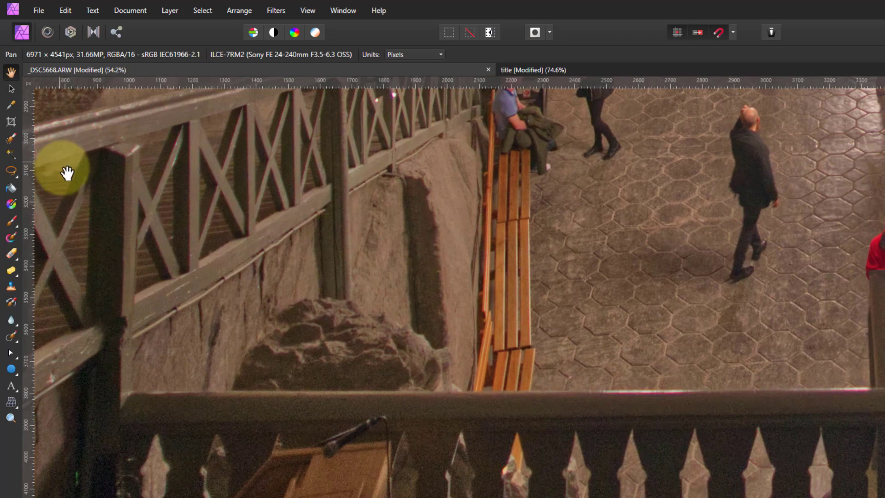
{"action": "left_click", "coordinate": [9, 287]}
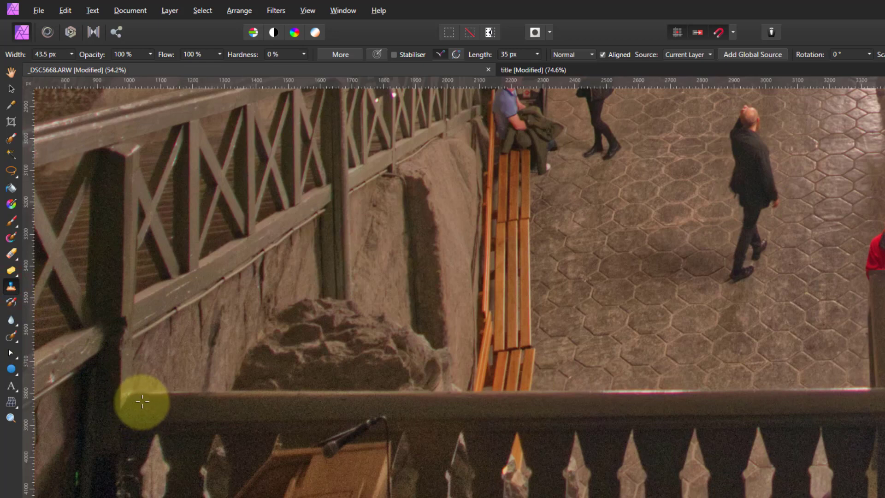
{"action": "left_click", "coordinate": [143, 401], "text": "alt"}
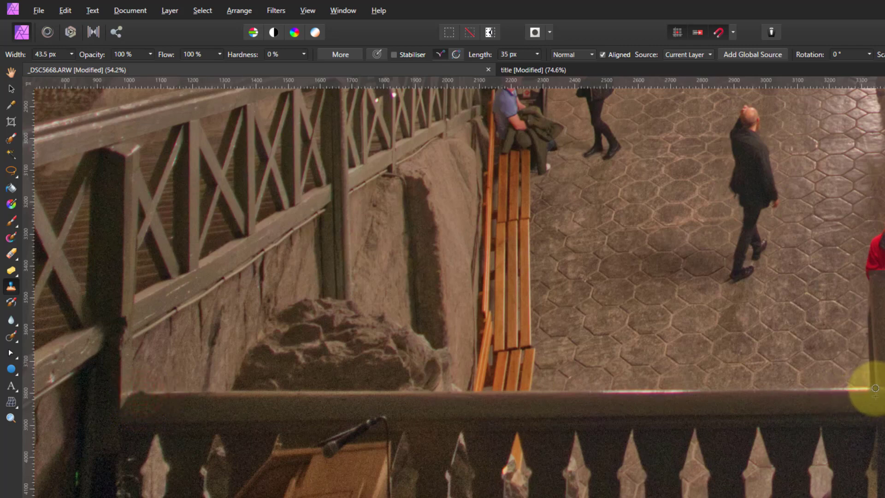
{"action": "left_click", "coordinate": [875, 389], "text": "shift"}
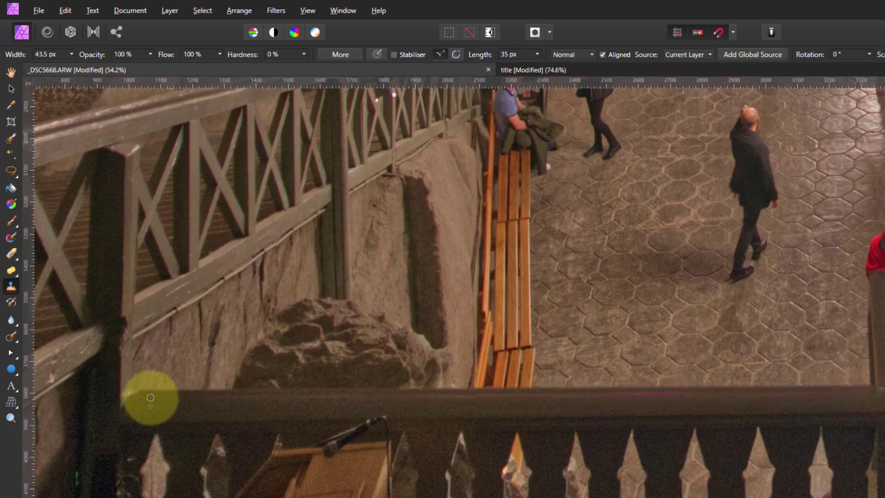
{"action": "left_click", "coordinate": [150, 398], "text": "shift"}
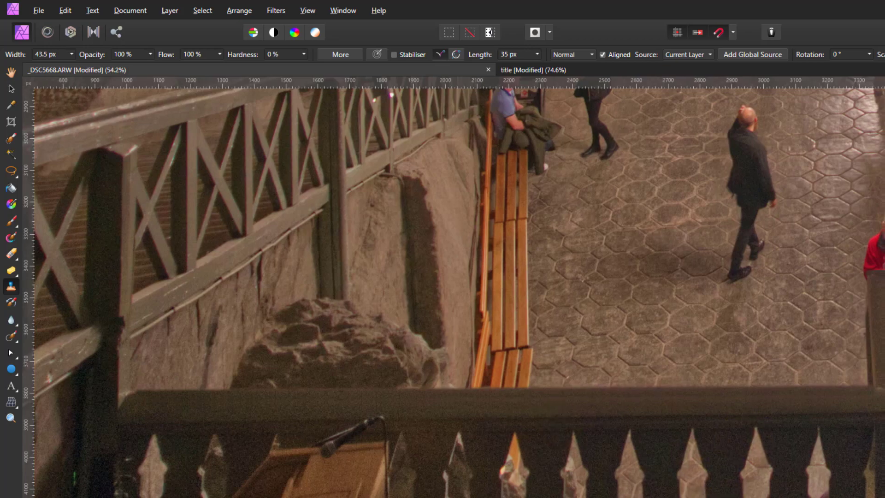
Step: Clone away the small bright highlight on the top edge of the lower balustrade right of the raised section
{"action": "scroll", "coordinate": [453, 293], "scroll_direction": "right", "scroll_amount": 10}
{"action": "scroll", "coordinate": [454, 292], "scroll_direction": "right", "scroll_amount": 2}
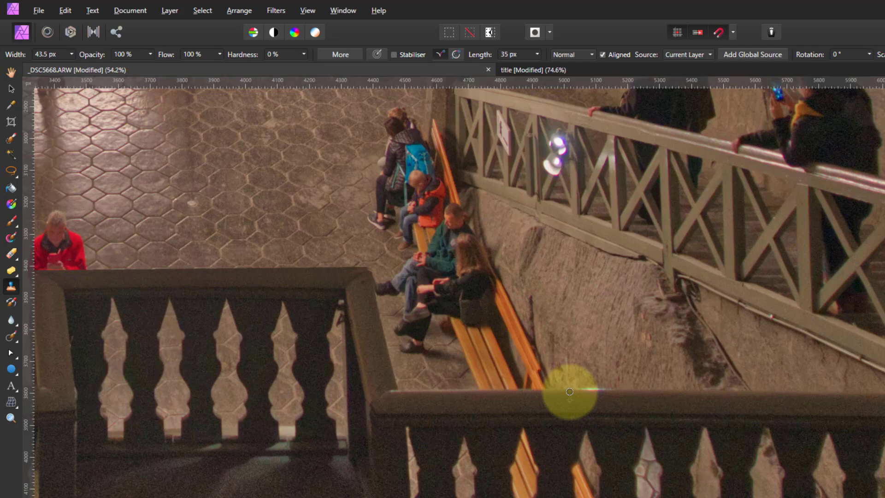
{"action": "scroll", "coordinate": [746, 387], "scroll_direction": "up", "scroll_amount": 3}
{"action": "scroll", "coordinate": [585, 384], "scroll_direction": "up", "scroll_amount": 2}
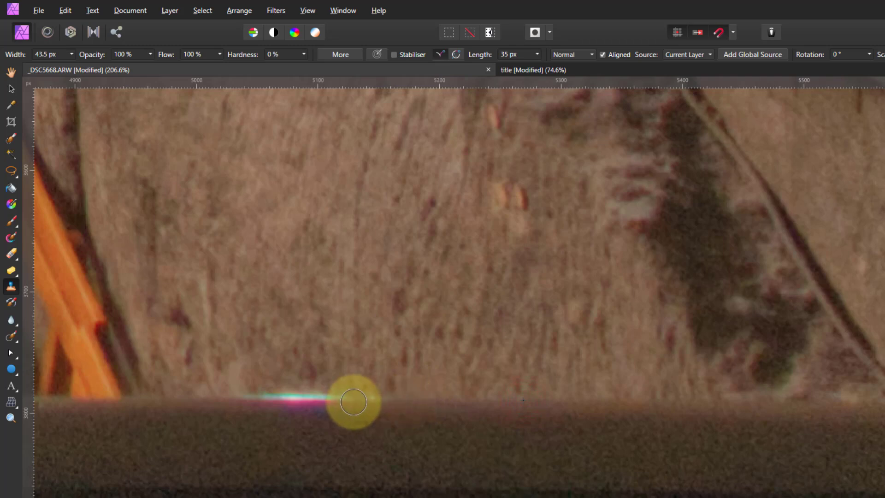
{"action": "mouse_move", "coordinate": [353, 402]}
{"action": "left_mouse_down"}
{"action": "mouse_move", "coordinate": [231, 399]}
{"action": "mouse_move", "coordinate": [384, 407]}
{"action": "mouse_move", "coordinate": [458, 432]}
{"action": "left_mouse_up"}
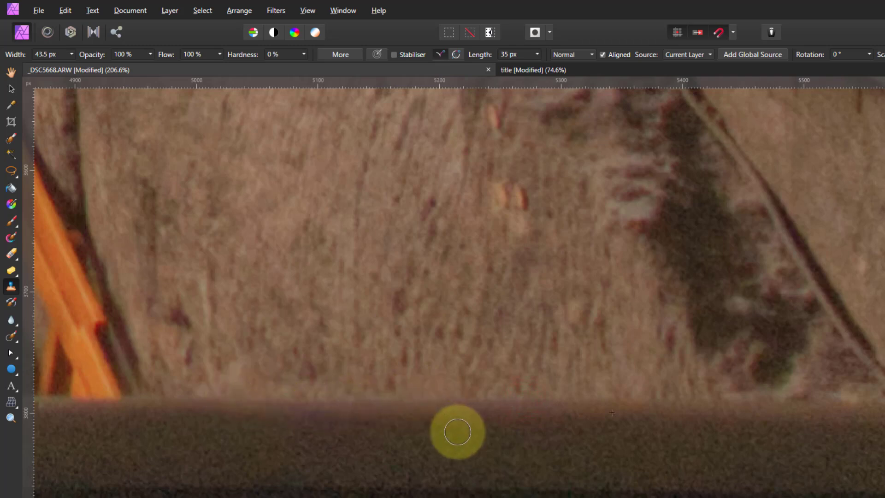
Step: Soften the top edge of the raised balustrade rail along its length with a 20 px Blur Brush at 32% flow
{"action": "key", "text": "ctrl+0"}
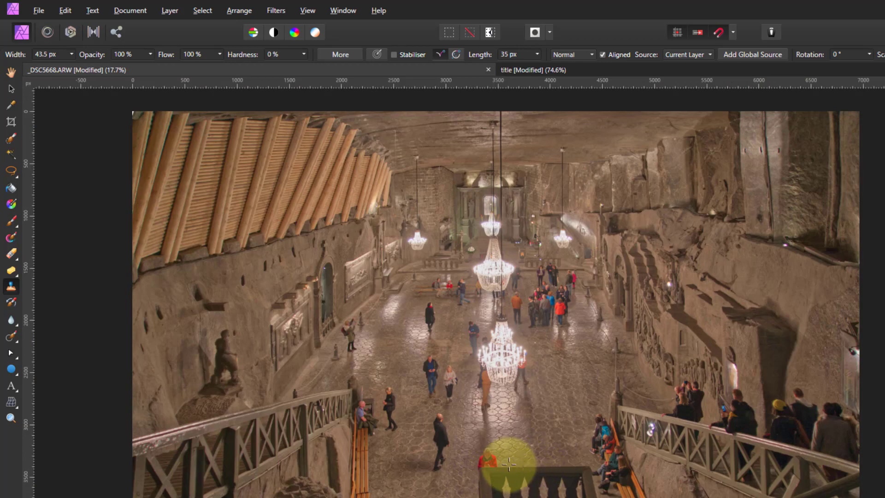
{"action": "scroll", "coordinate": [531, 485], "scroll_direction": "up", "scroll_amount": 8}
{"action": "scroll", "coordinate": [623, 475], "scroll_direction": "up", "scroll_amount": 1}
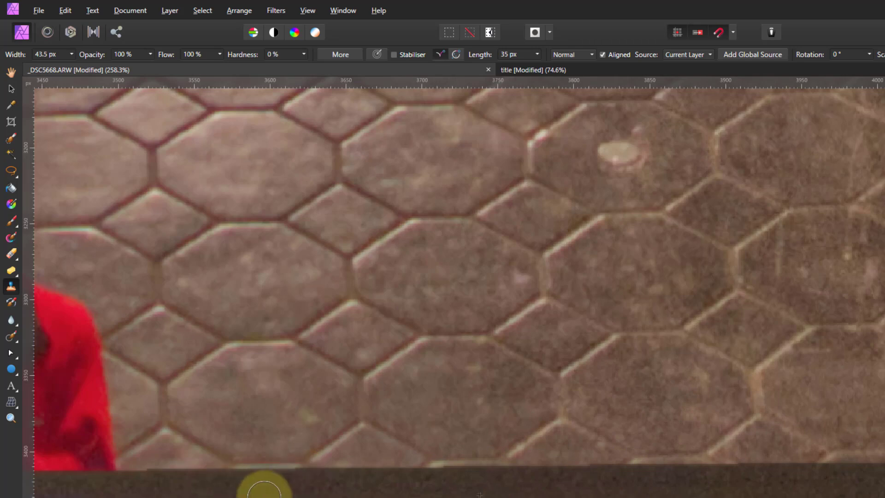
{"action": "scroll", "coordinate": [120, 486], "scroll_direction": "down", "scroll_amount": 1}
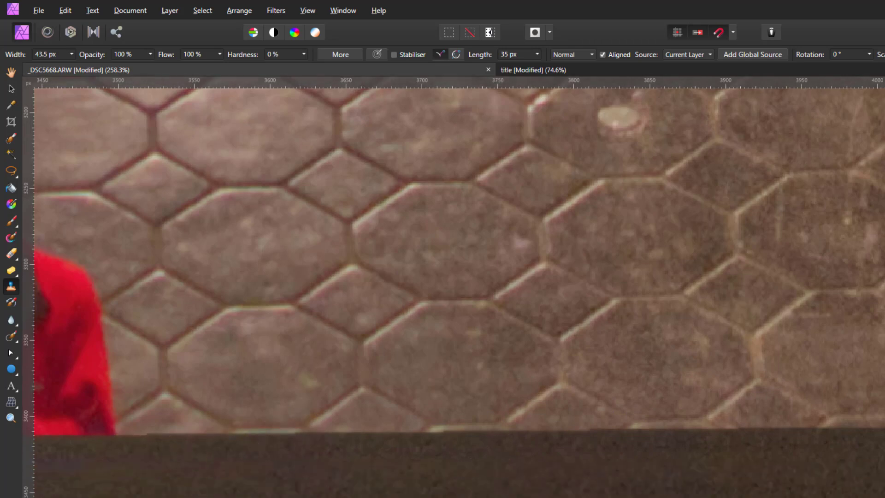
{"action": "scroll", "coordinate": [55, 343], "scroll_direction": "left", "scroll_amount": 8}
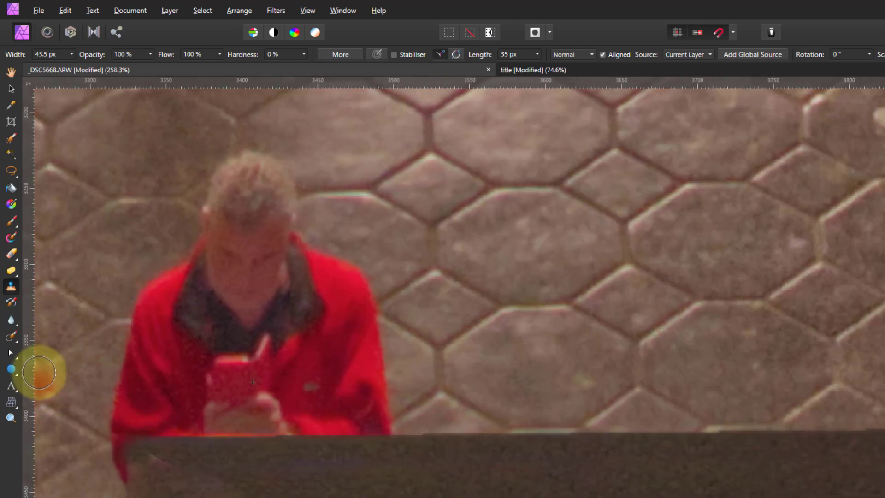
{"action": "left_click", "coordinate": [11, 319]}
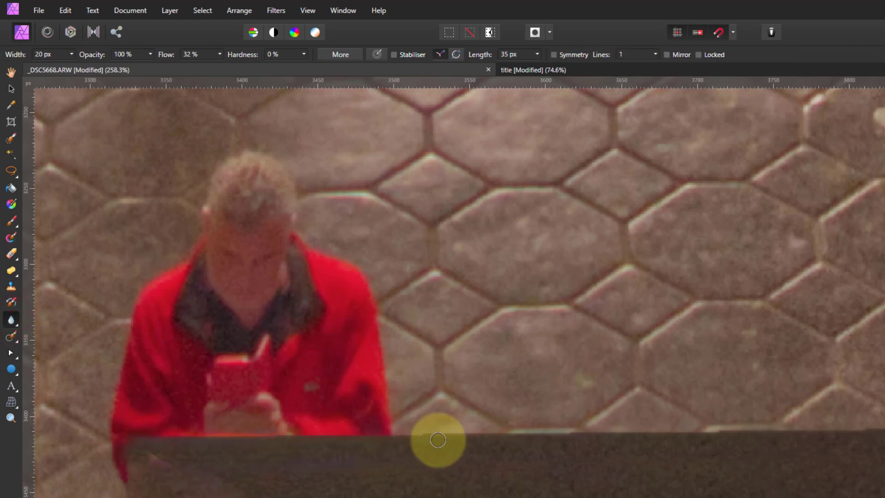
{"action": "left_click", "coordinate": [419, 435]}
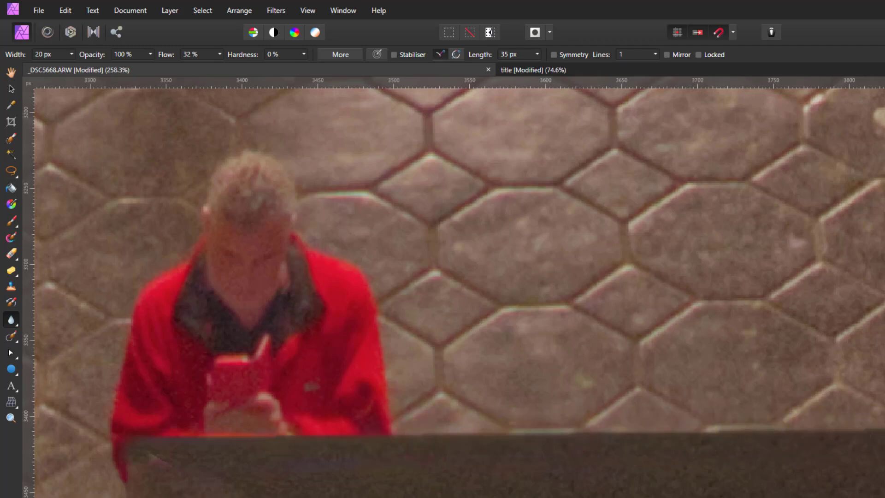
{"action": "scroll", "coordinate": [363, 438], "scroll_direction": "right", "scroll_amount": 5}
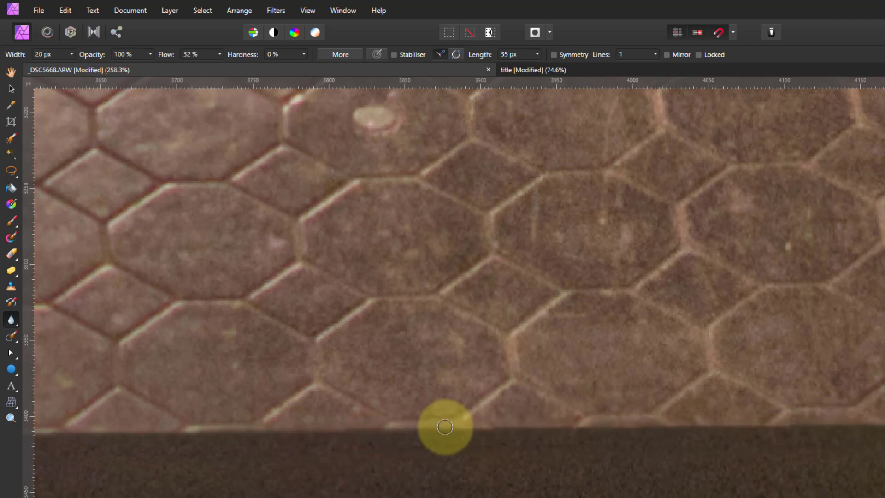
{"action": "scroll", "coordinate": [594, 428], "scroll_direction": "right", "scroll_amount": 4}
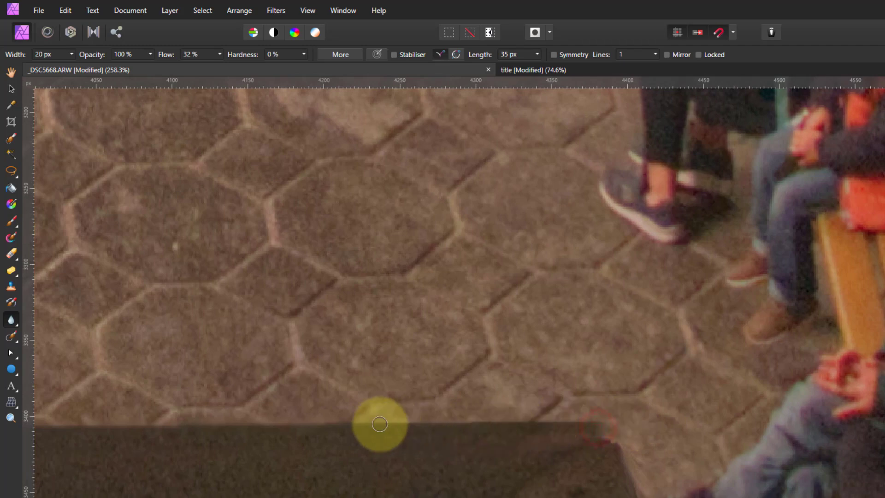
Step: Rebuild the right top corner of the raised rail by cloning nearby rail texture with a 22.7 px Clone Brush
{"action": "left_click", "coordinate": [12, 286]}
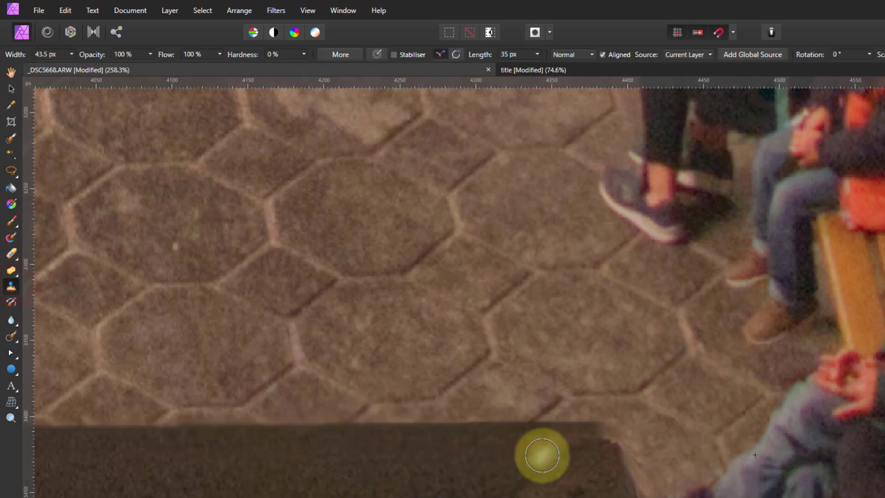
{"action": "key", "text": "bracketleft"}
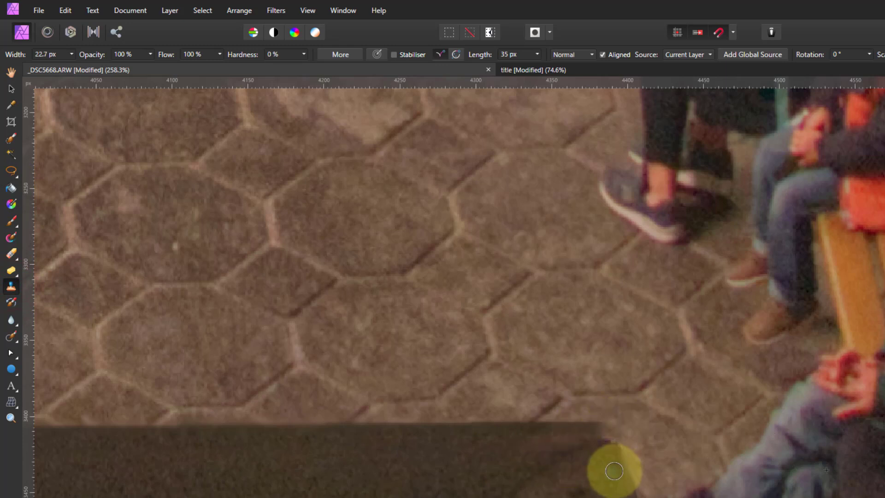
{"action": "left_click", "coordinate": [619, 480], "text": "alt"}
{"action": "mouse_move", "coordinate": [616, 445]}
{"action": "left_mouse_down"}
{"action": "mouse_move", "coordinate": [609, 430]}
{"action": "mouse_move", "coordinate": [594, 432]}
{"action": "mouse_move", "coordinate": [592, 444]}
{"action": "left_mouse_up"}
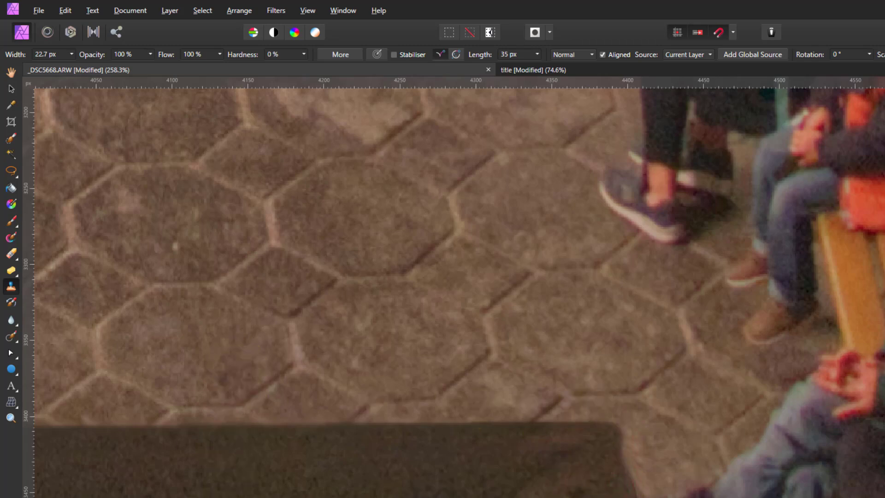
Step: Add a live Denoise filter to the Background layer with Luminance at 30%
{"action": "scroll", "coordinate": [459, 293], "scroll_direction": "left", "scroll_amount": 5}
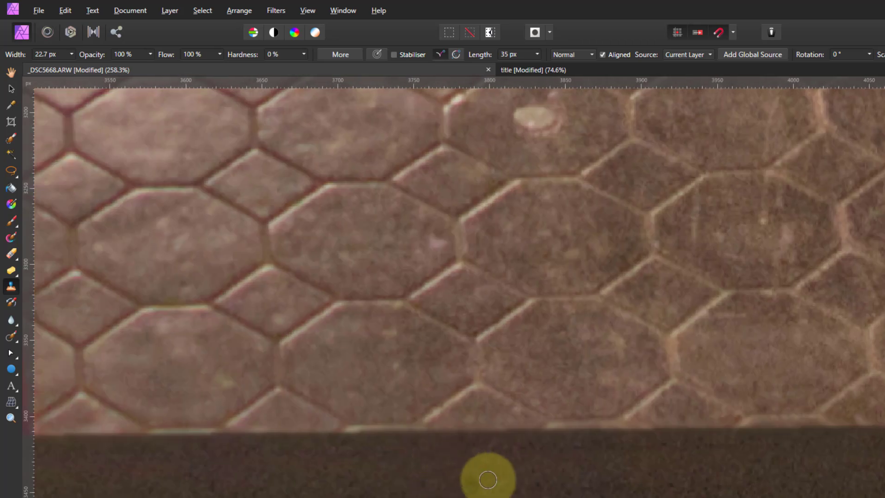
{"action": "scroll", "coordinate": [488, 474], "scroll_direction": "down", "scroll_amount": 1}
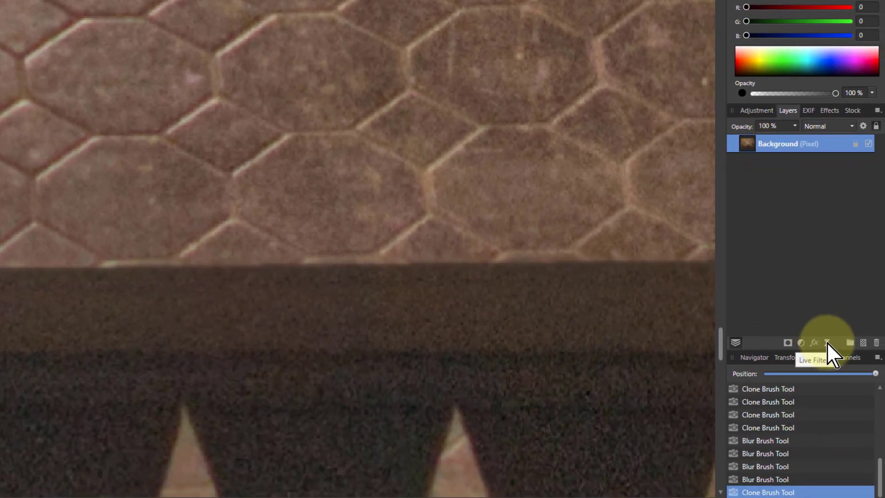
{"action": "left_click", "coordinate": [826, 342]}
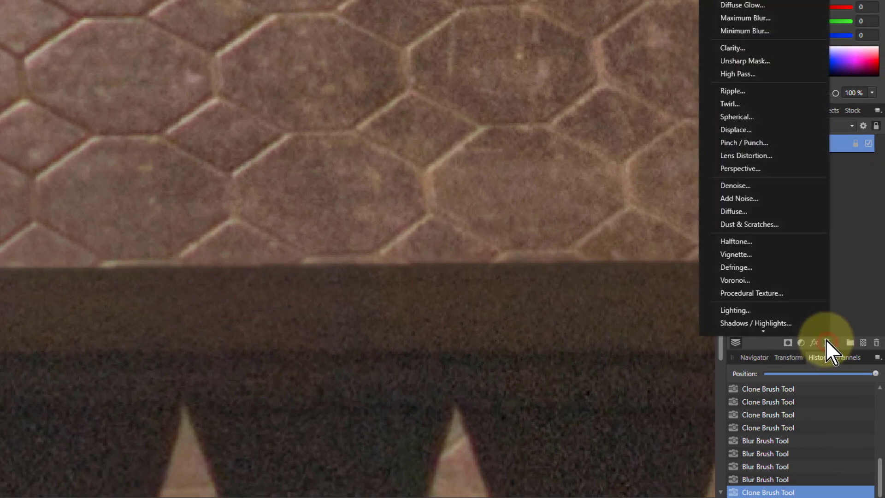
{"action": "left_click", "coordinate": [732, 186]}
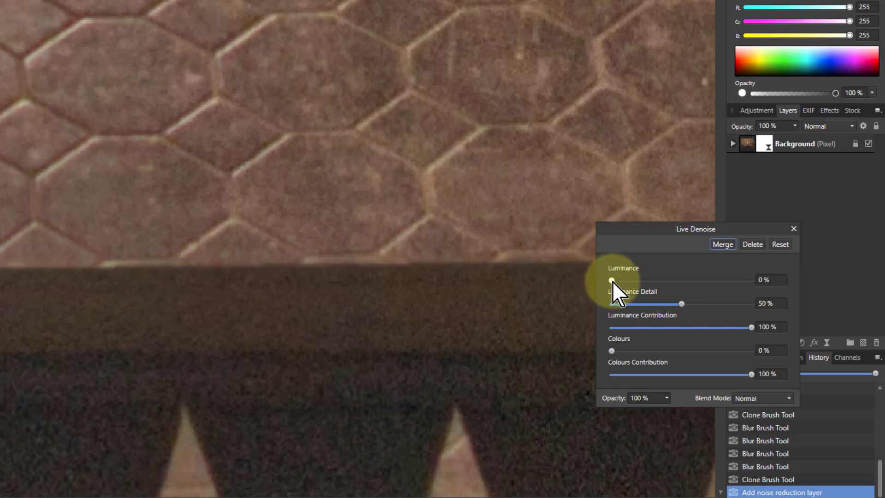
{"action": "left_click_drag", "start_coordinate": [612, 281], "coordinate": [652, 281]}
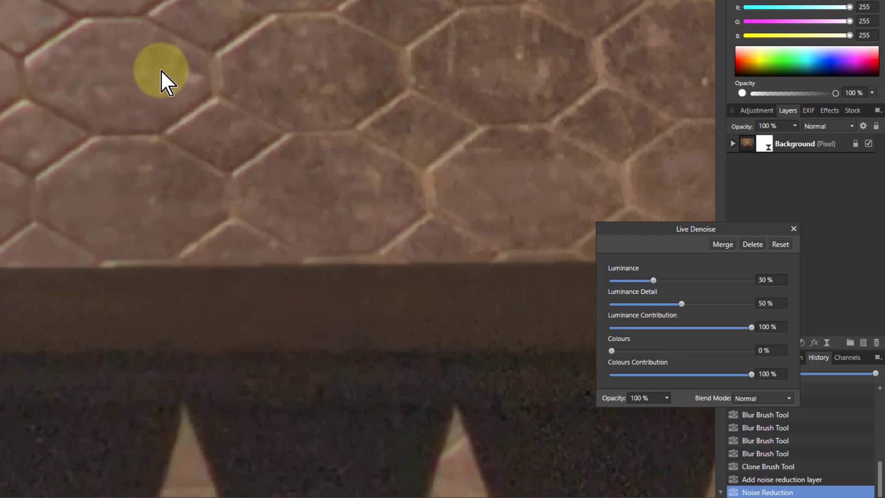
{"action": "key", "text": "ctrl+0"}
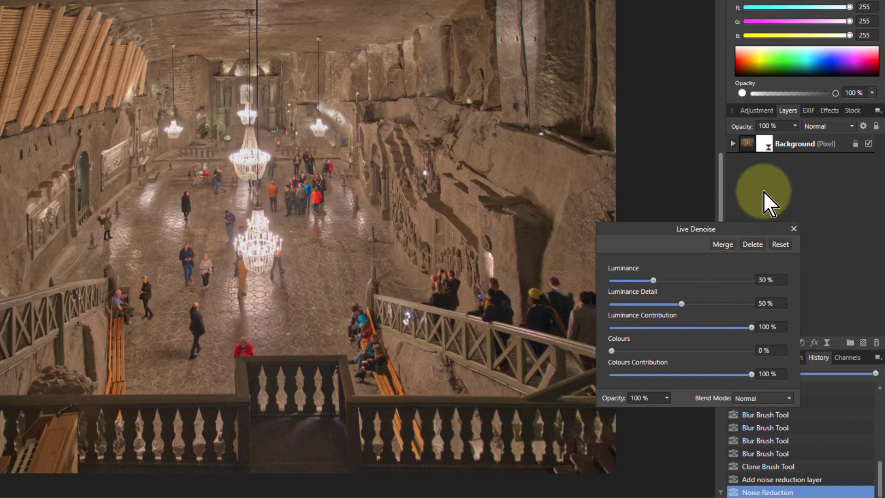
{"action": "left_click", "coordinate": [793, 228]}
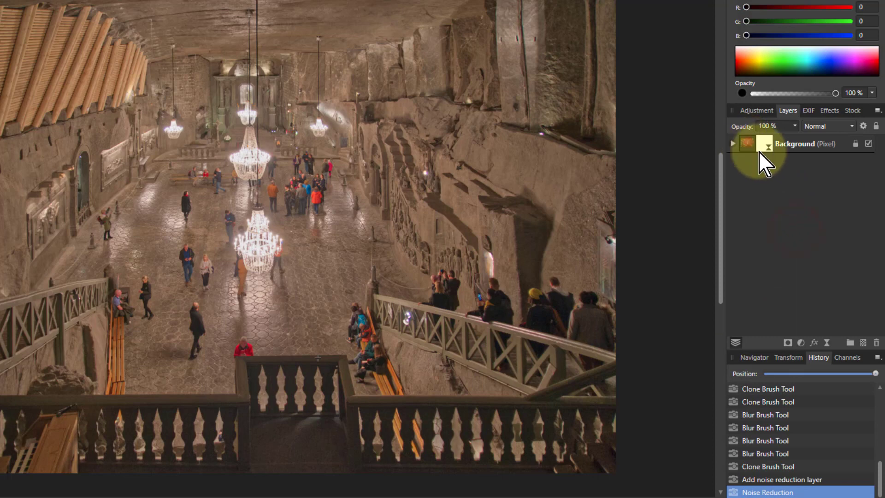
Step: Add a White Balance adjustment to the Background layer and sample the grey stone walls as the neutral reference
{"action": "left_click", "coordinate": [759, 149]}
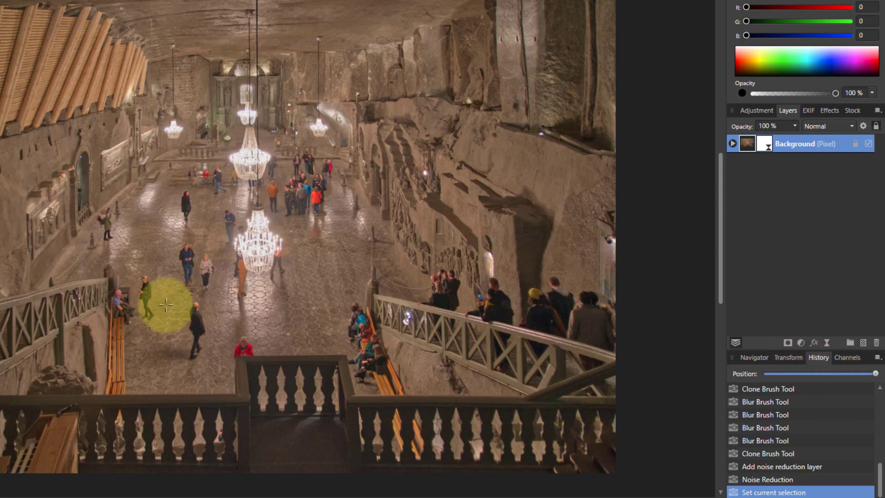
{"action": "left_click", "coordinate": [801, 343]}
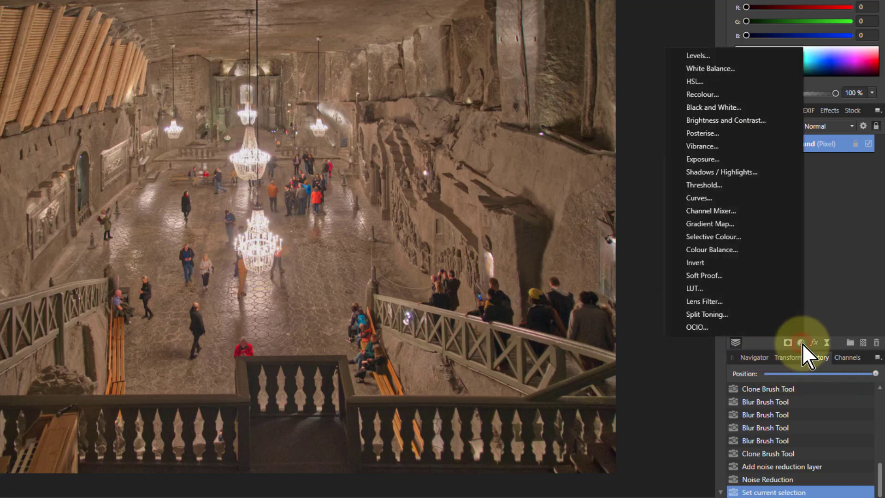
{"action": "left_click", "coordinate": [720, 69]}
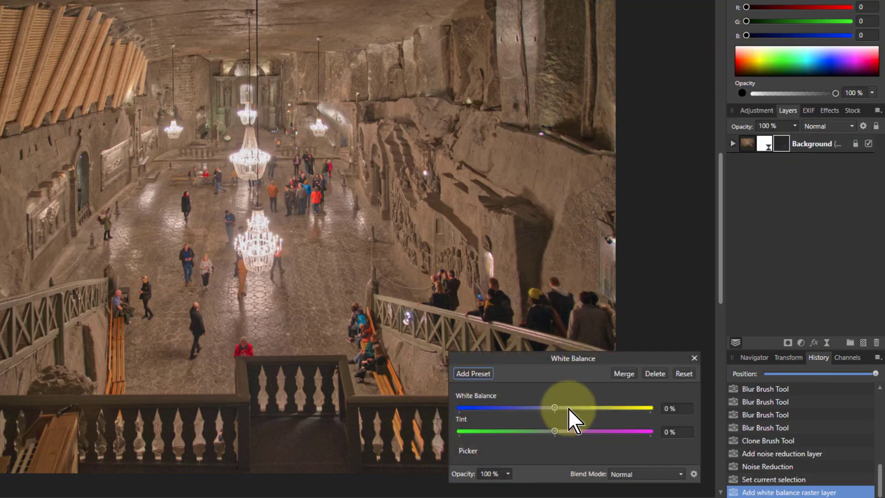
{"action": "left_click", "coordinate": [467, 451]}
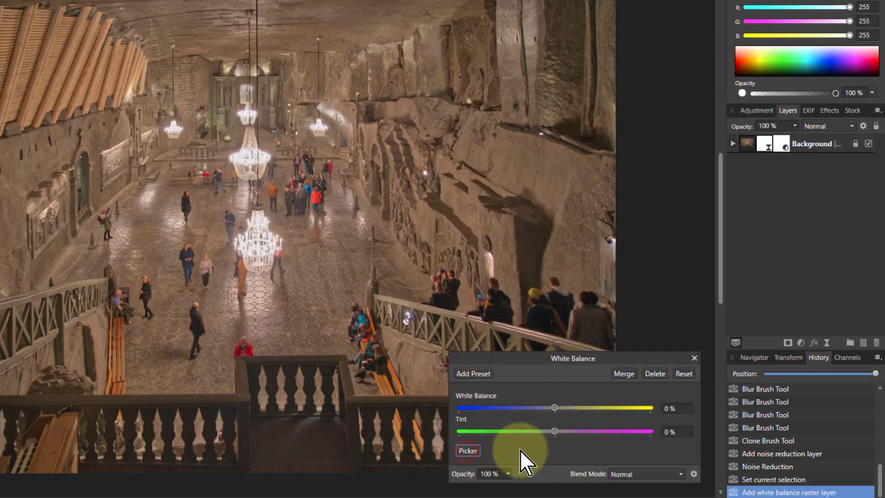
{"action": "left_click", "coordinate": [52, 158]}
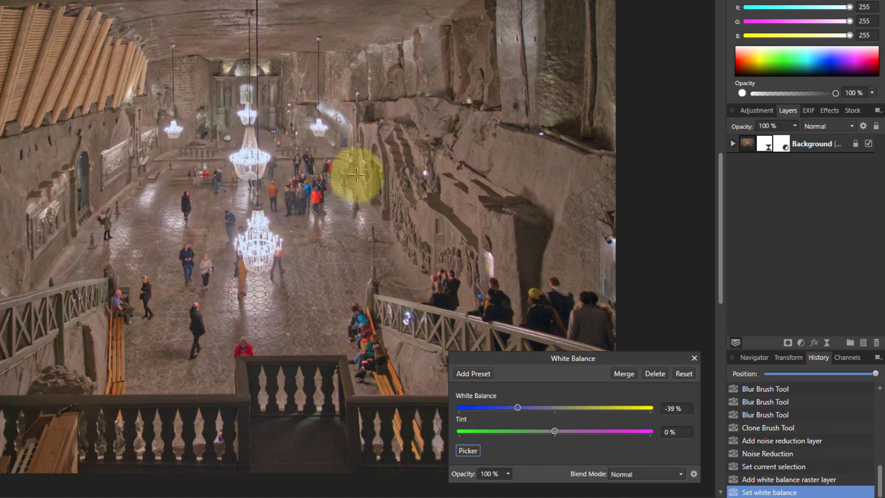
{"action": "left_click", "coordinate": [466, 147]}
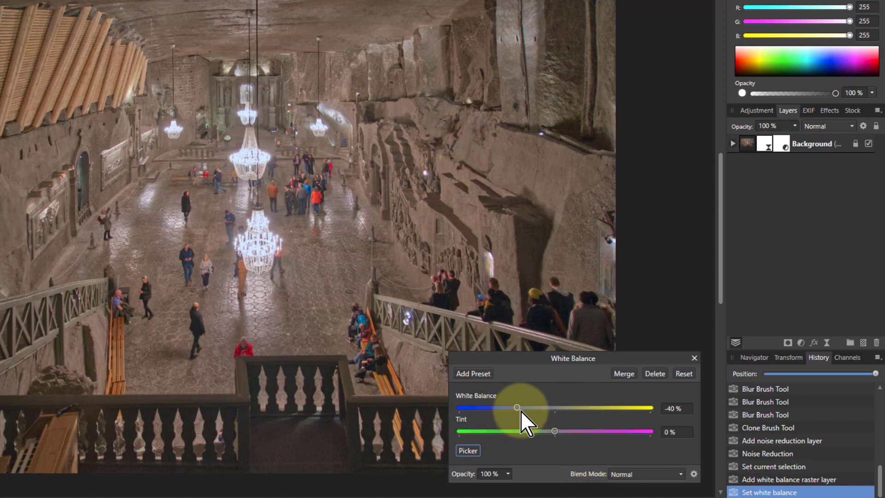
Step: Fine-tune the white balance to -55% and the tint to -6%
{"action": "left_click_drag", "start_coordinate": [517, 408], "coordinate": [496, 415]}
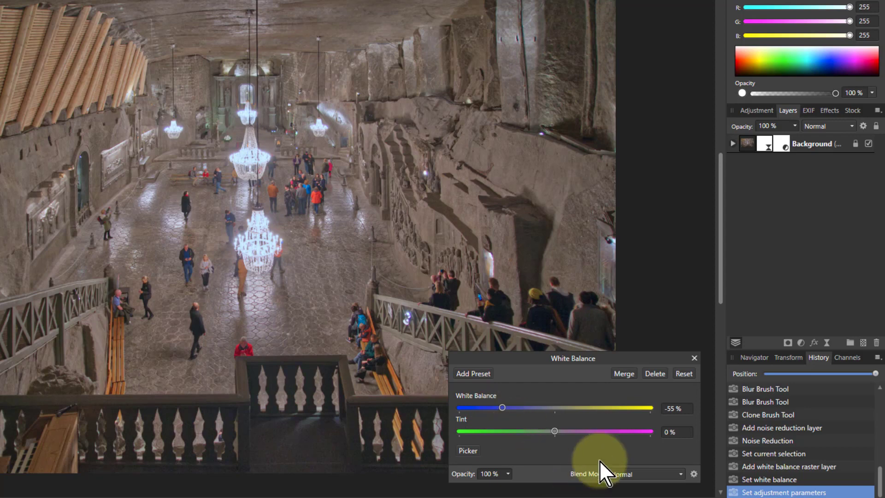
{"action": "mouse_move", "coordinate": [557, 432]}
{"action": "left_mouse_down"}
{"action": "mouse_move", "coordinate": [580, 434]}
{"action": "mouse_move", "coordinate": [548, 441]}
{"action": "left_mouse_up"}
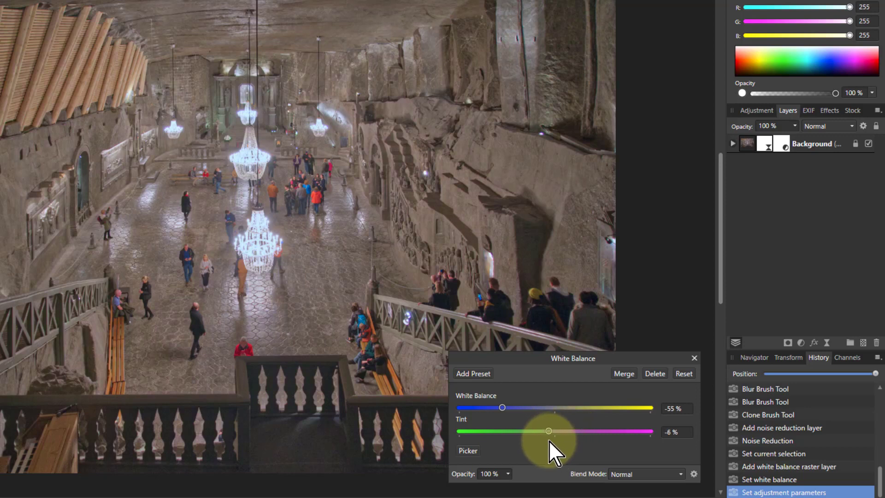
{"action": "left_click", "coordinate": [694, 358]}
Step: Expand the Background layer's nested adjustments and add an HSL adjustment to it
{"action": "left_click", "coordinate": [745, 147]}
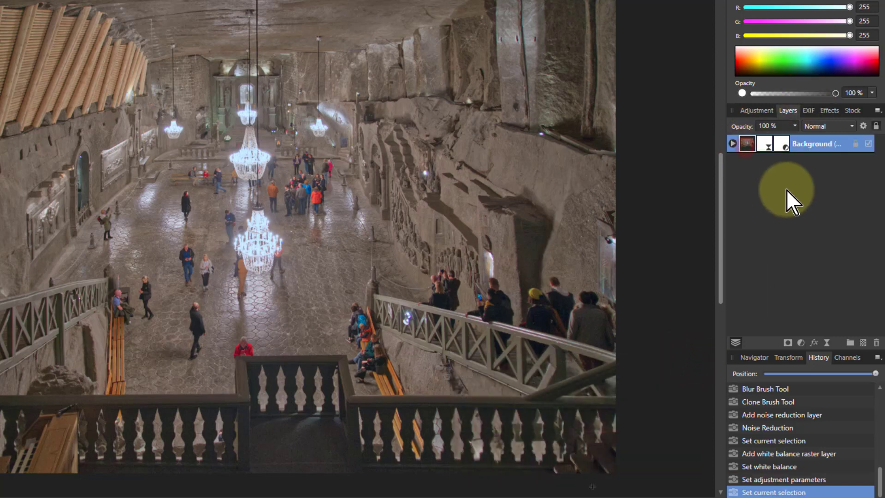
{"action": "left_click", "coordinate": [733, 144]}
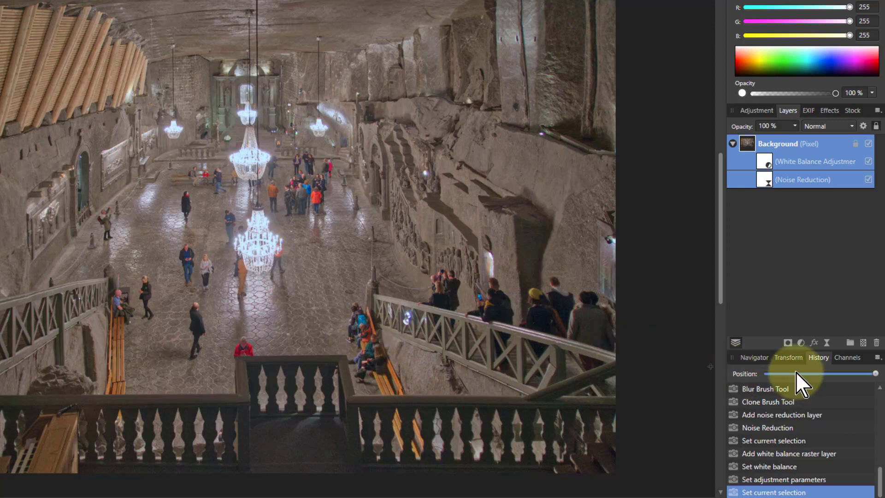
{"action": "left_click", "coordinate": [801, 343]}
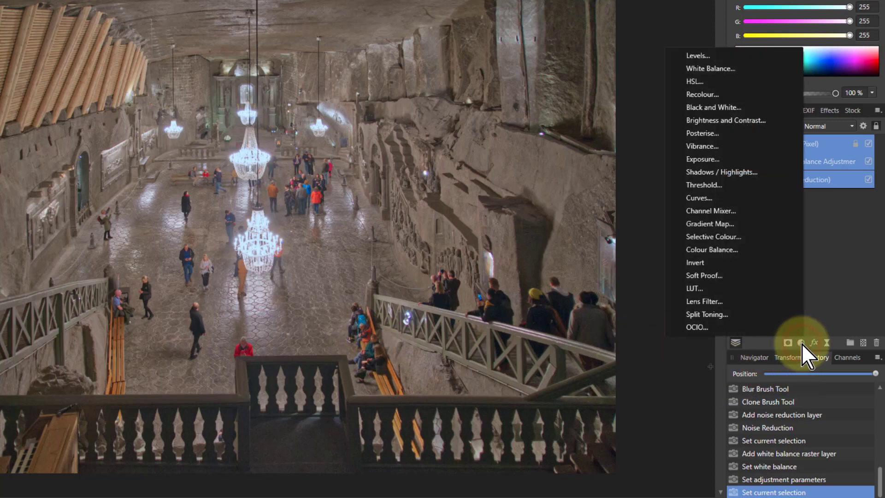
{"action": "left_click", "coordinate": [710, 83]}
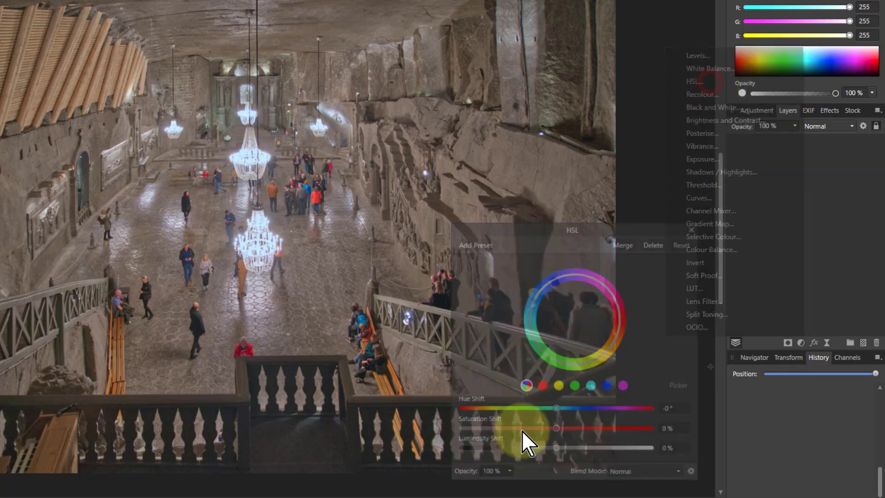
Step: Tune the HSL red channel to the hue sampled from the red jackets and widen its full-effect range slightly toward magenta
{"action": "left_click", "coordinate": [542, 387]}
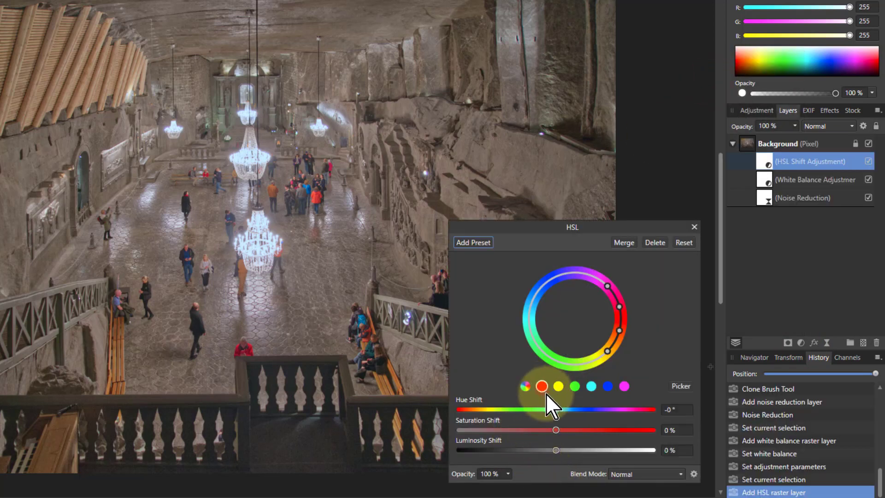
{"action": "left_click", "coordinate": [681, 386]}
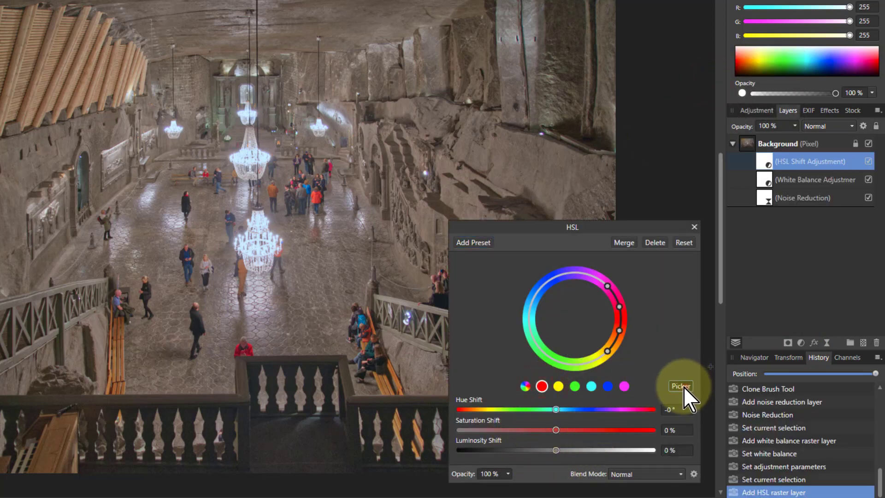
{"action": "left_click", "coordinate": [249, 348]}
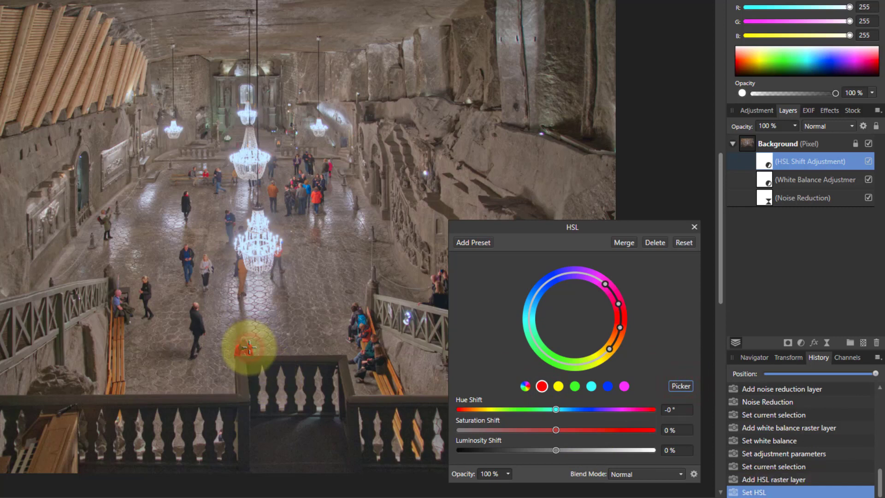
{"action": "left_click", "coordinate": [316, 196]}
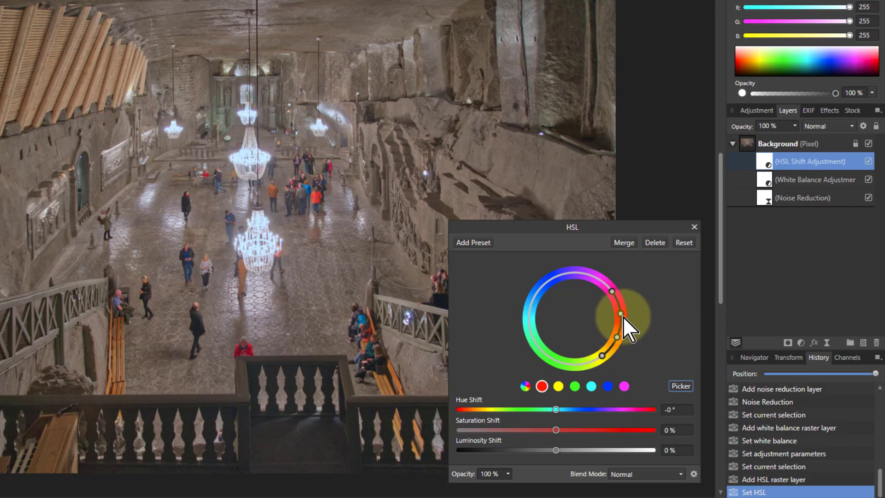
{"action": "left_click_drag", "start_coordinate": [621, 316], "coordinate": [621, 307]}
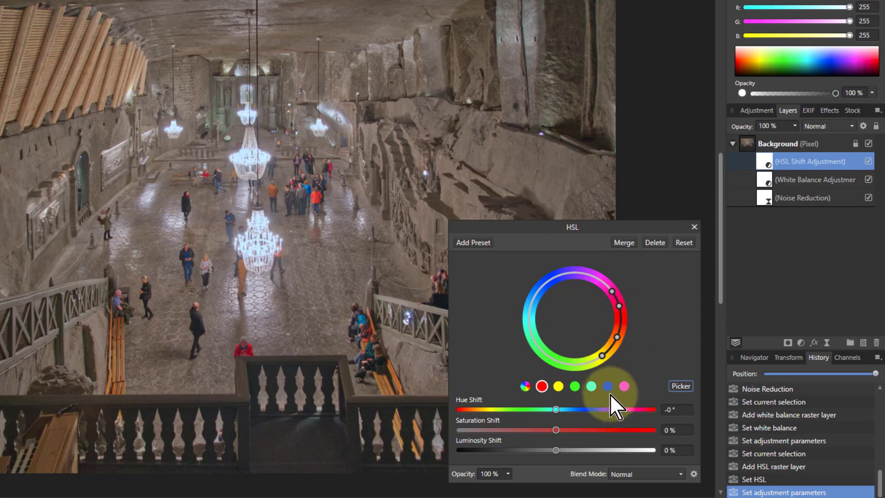
Step: Pull in the yellow-side falloff of the HSL red range and set the reds' saturation shift to -33%
{"action": "left_click_drag", "start_coordinate": [601, 355], "coordinate": [612, 351]}
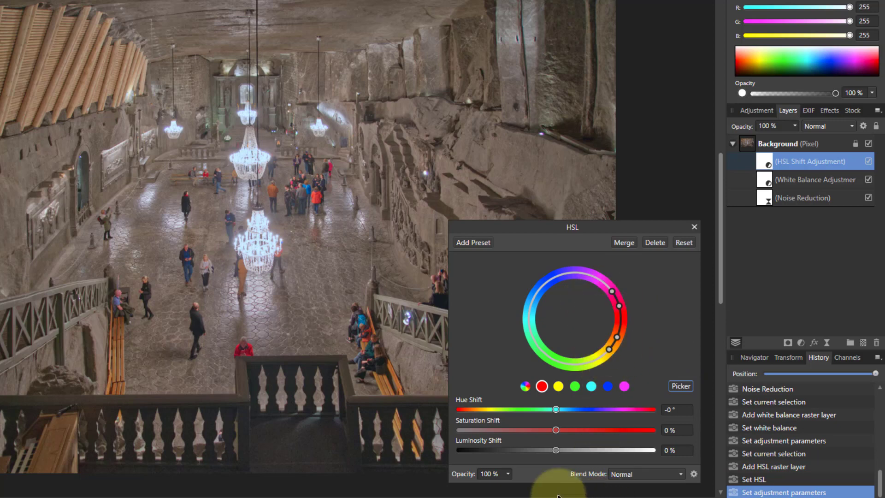
{"action": "left_click", "coordinate": [556, 430]}
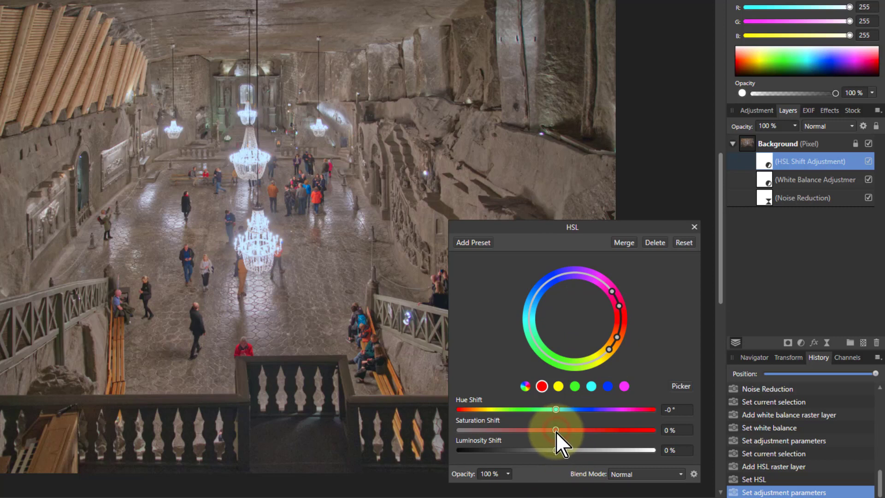
{"action": "left_click_drag", "start_coordinate": [555, 432], "coordinate": [522, 437]}
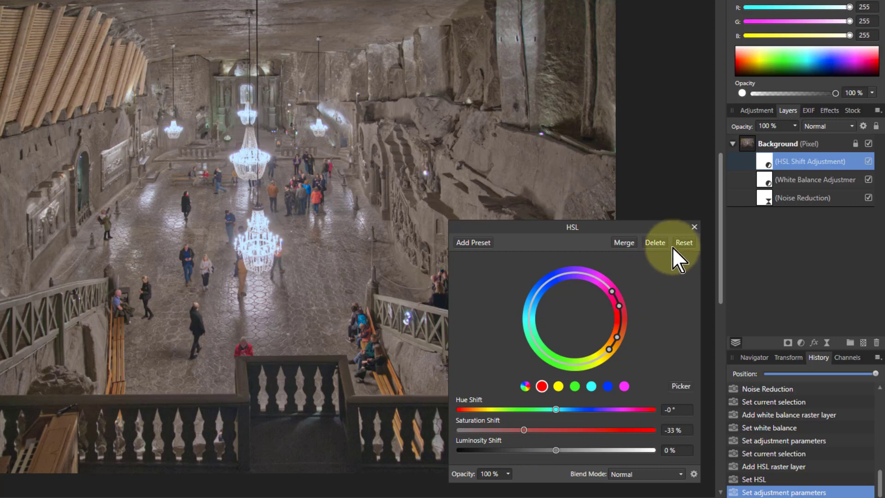
{"action": "left_click", "coordinate": [694, 227]}
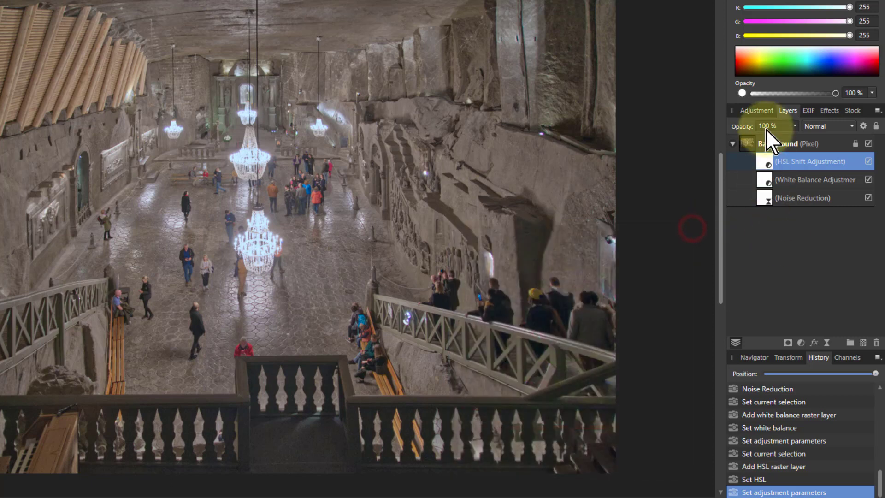
Step: Select the Background layer and examine the stone wall's texture and colour blotches at high magnification
{"action": "left_click", "coordinate": [749, 147]}
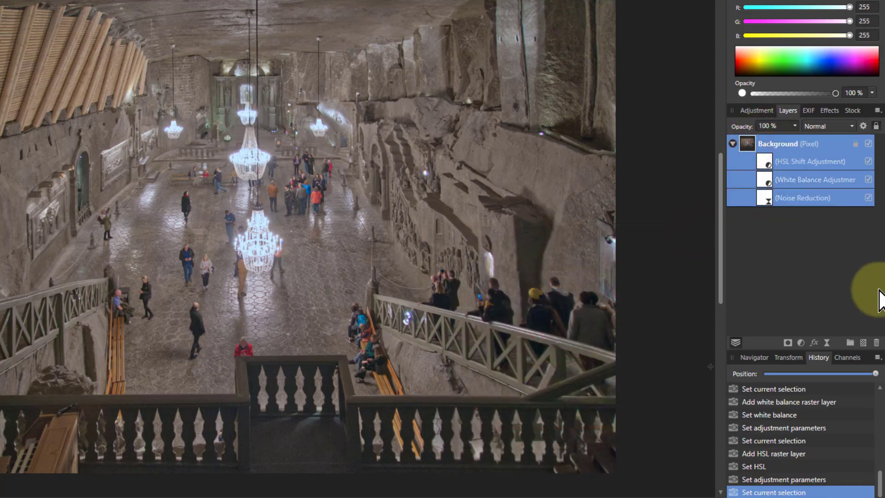
{"action": "scroll", "coordinate": [89, 211], "scroll_direction": "up", "scroll_amount": 1}
{"action": "scroll", "coordinate": [18, 212], "scroll_direction": "down", "scroll_amount": 2}
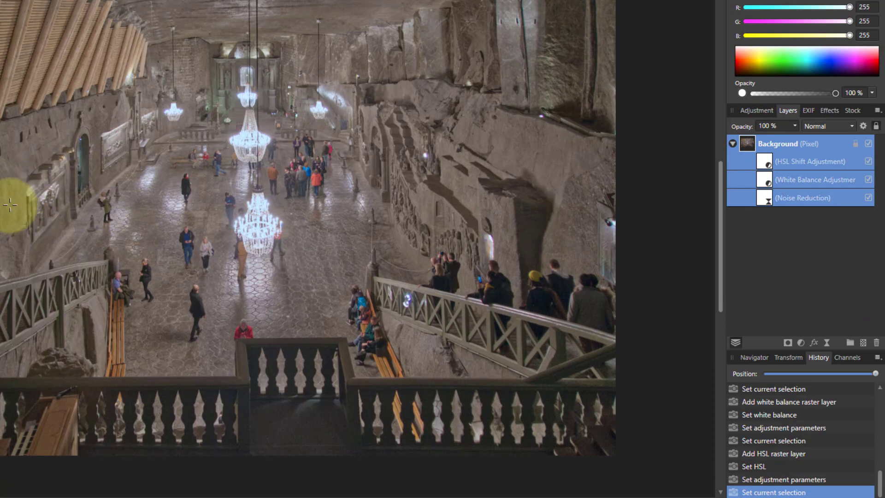
{"action": "scroll", "coordinate": [25, 164], "scroll_direction": "up", "scroll_amount": 8}
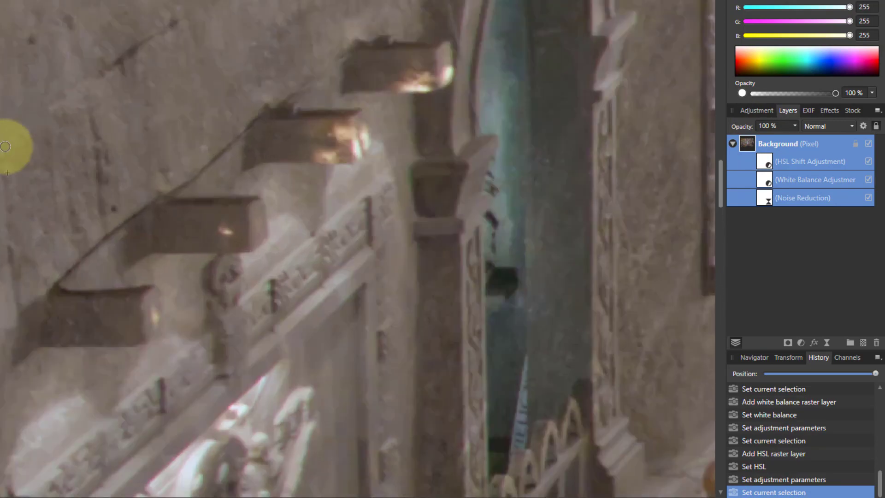
{"action": "scroll", "coordinate": [175, 138], "scroll_direction": "down", "scroll_amount": 5}
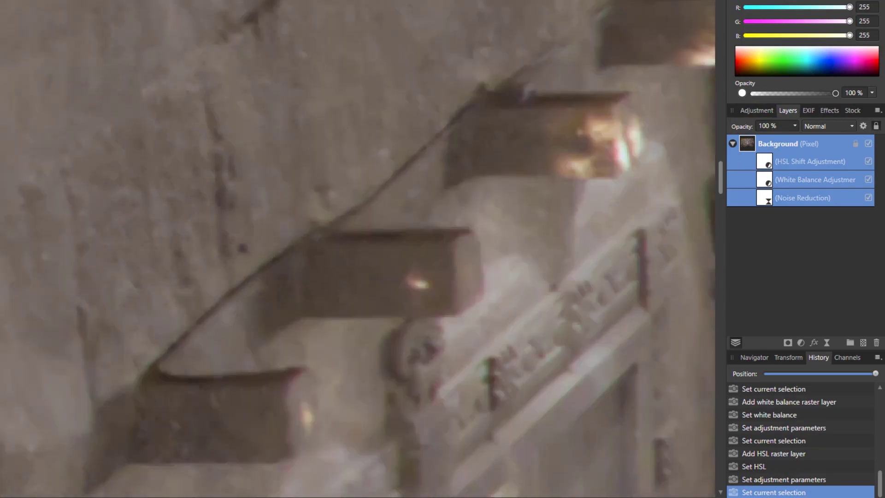
{"action": "scroll", "coordinate": [42, 121], "scroll_direction": "up", "scroll_amount": 8}
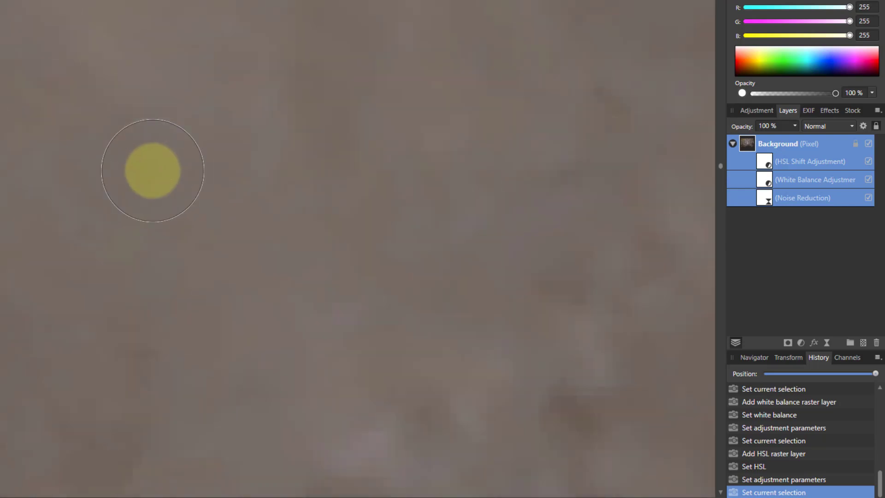
{"action": "scroll", "coordinate": [152, 170], "scroll_direction": "down", "scroll_amount": 5}
{"action": "scroll", "coordinate": [312, 192], "scroll_direction": "up", "scroll_amount": 8}
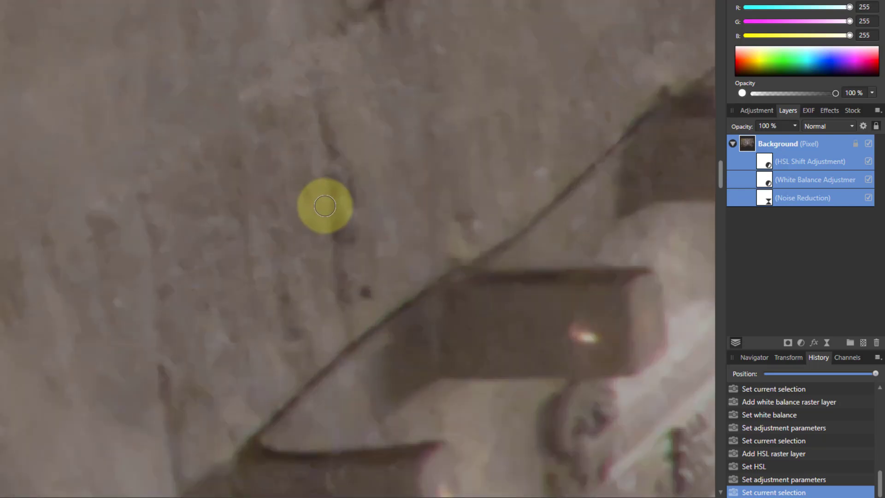
{"action": "scroll", "coordinate": [303, 197], "scroll_direction": "up", "scroll_amount": 3}
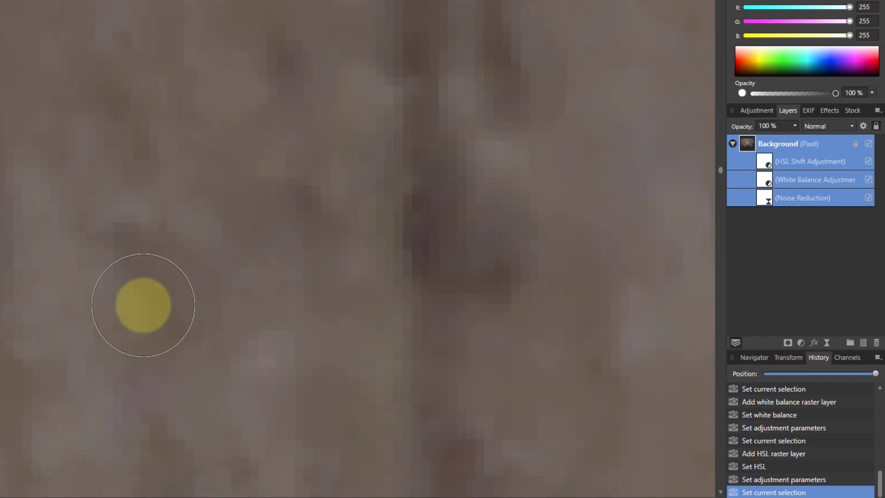
{"action": "scroll", "coordinate": [152, 316], "scroll_direction": "up", "scroll_amount": 2}
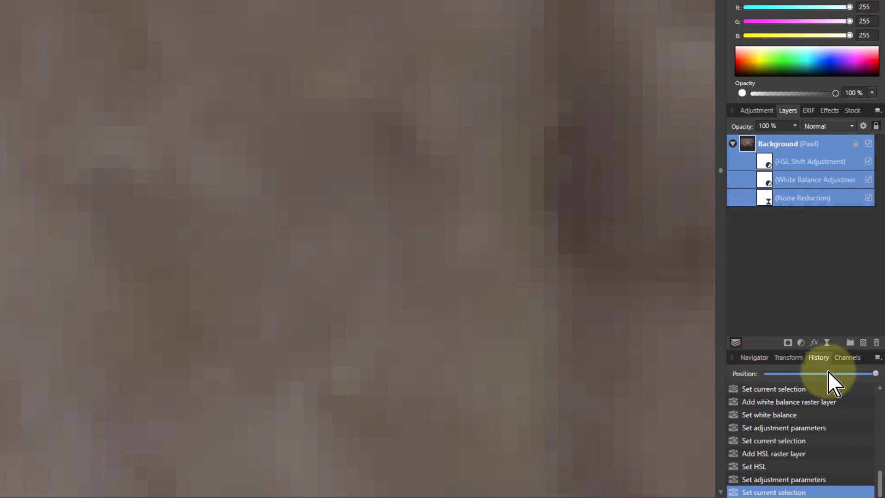
Step: Add a live Clarity filter to the Background layer with a strength of -58%
{"action": "left_click", "coordinate": [828, 344]}
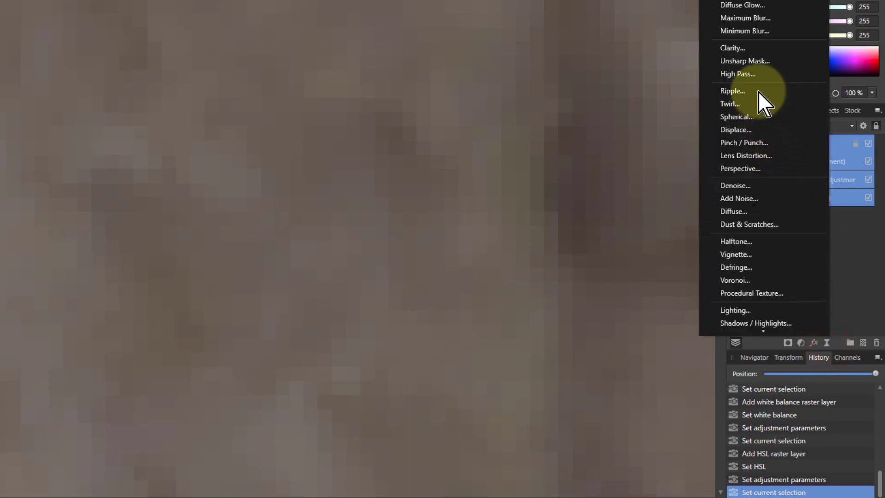
{"action": "left_click", "coordinate": [736, 48]}
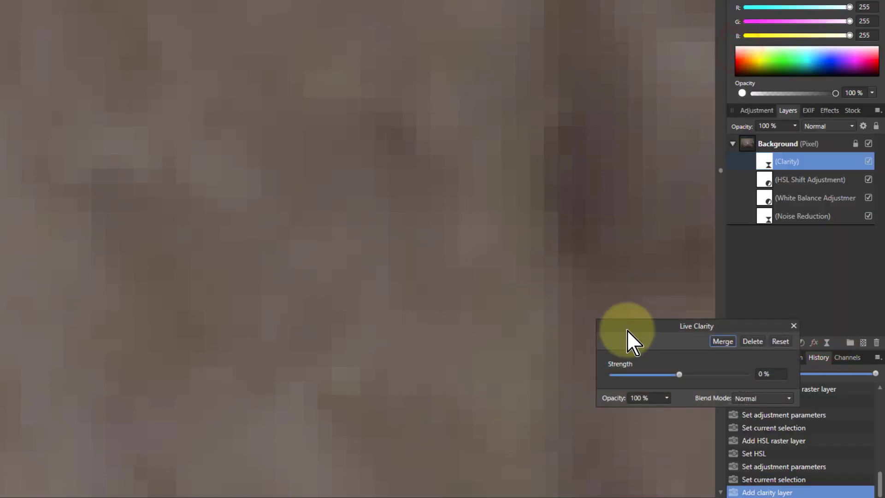
{"action": "left_click", "coordinate": [679, 375]}
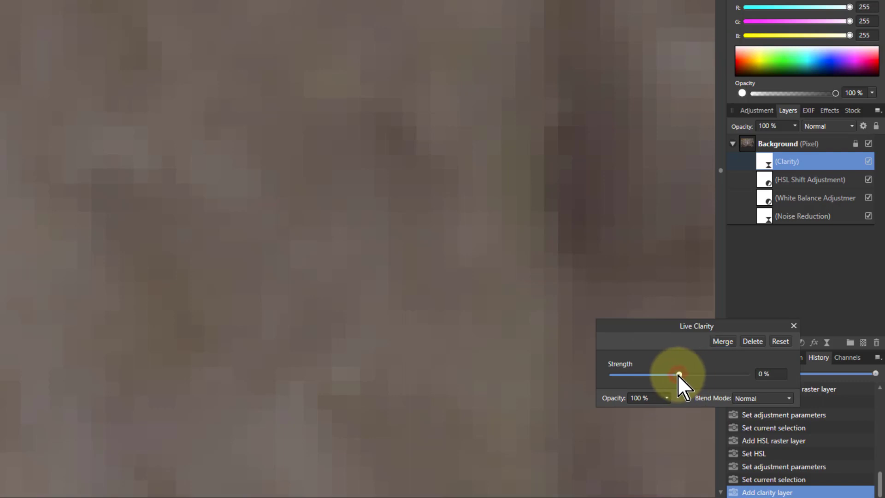
{"action": "left_click_drag", "start_coordinate": [679, 374], "coordinate": [640, 380]}
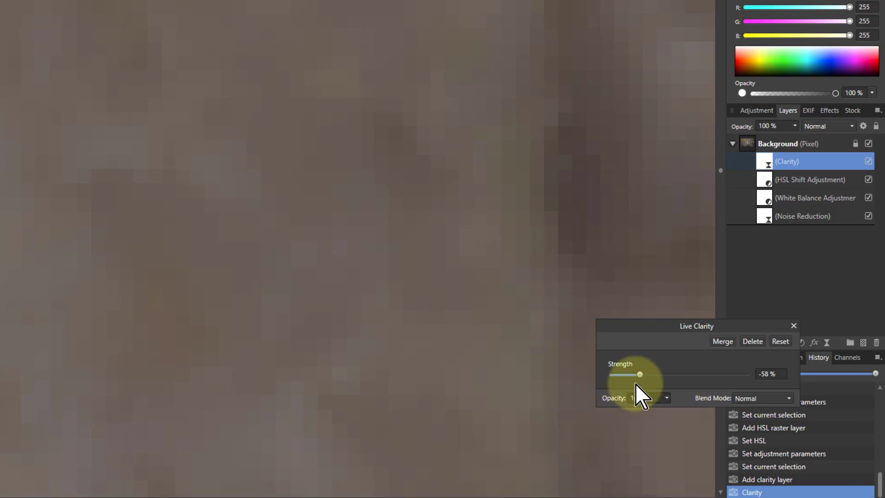
Step: Compare the whole photo with and without the Clarity filter, leaving the filter enabled and closing its settings
{"action": "key", "text": "ctrl+0"}
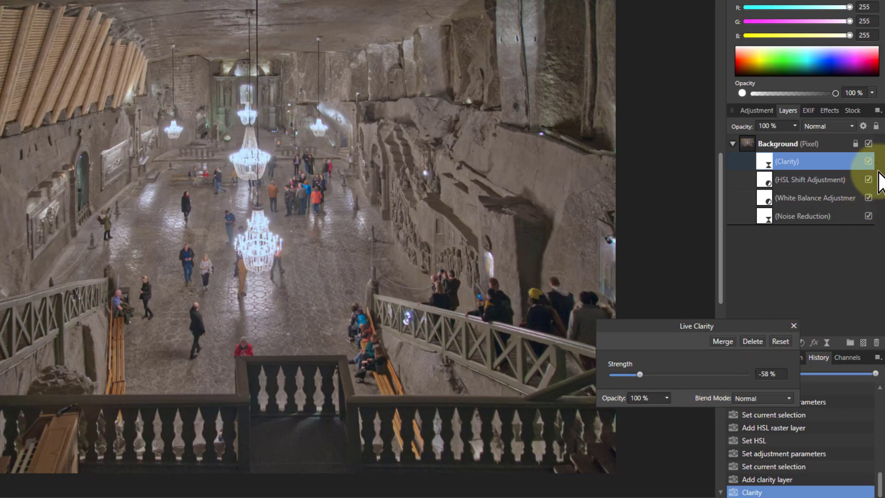
{"action": "left_click", "coordinate": [869, 161]}
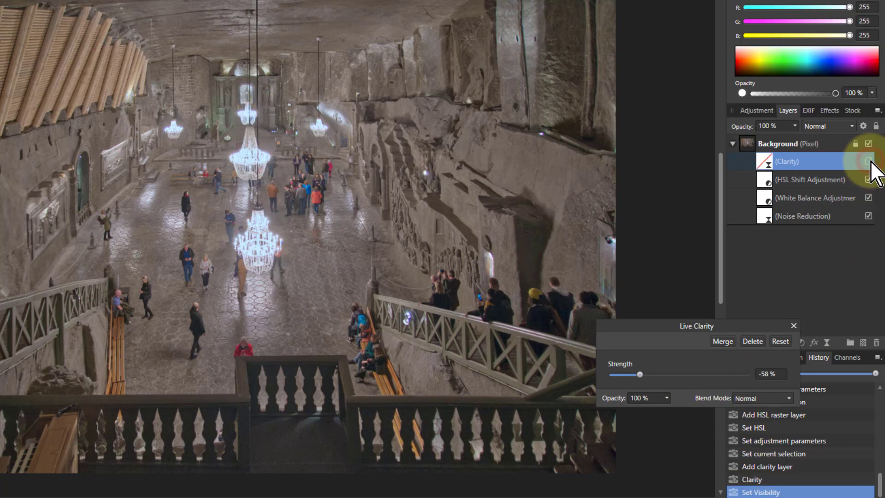
{"action": "left_click", "coordinate": [869, 162]}
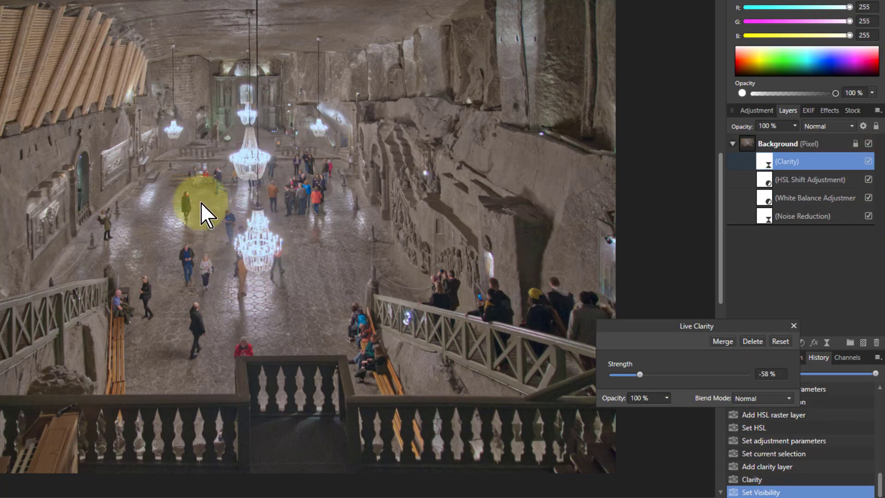
{"action": "left_click", "coordinate": [793, 326]}
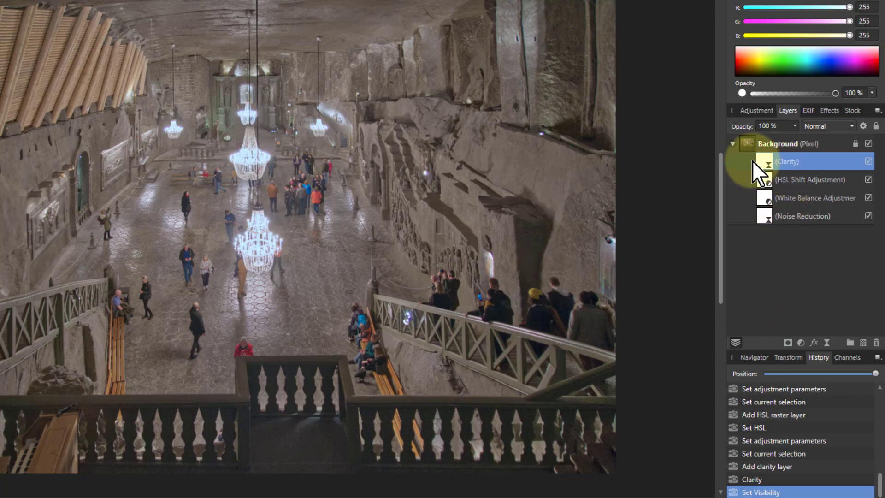
Step: Add a Curves adjustment to the Background layer, lifting the brighter tones and anchoring the shadows close to the original diagonal
{"action": "left_click", "coordinate": [772, 145]}
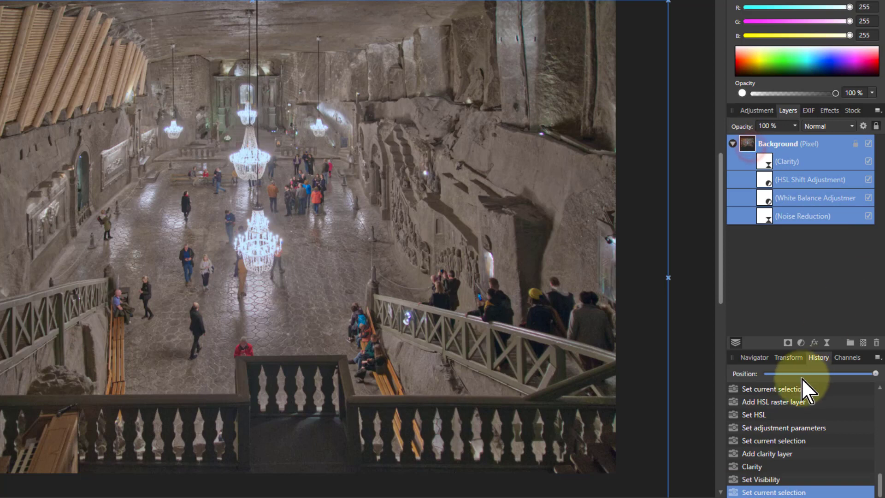
{"action": "left_click", "coordinate": [801, 342]}
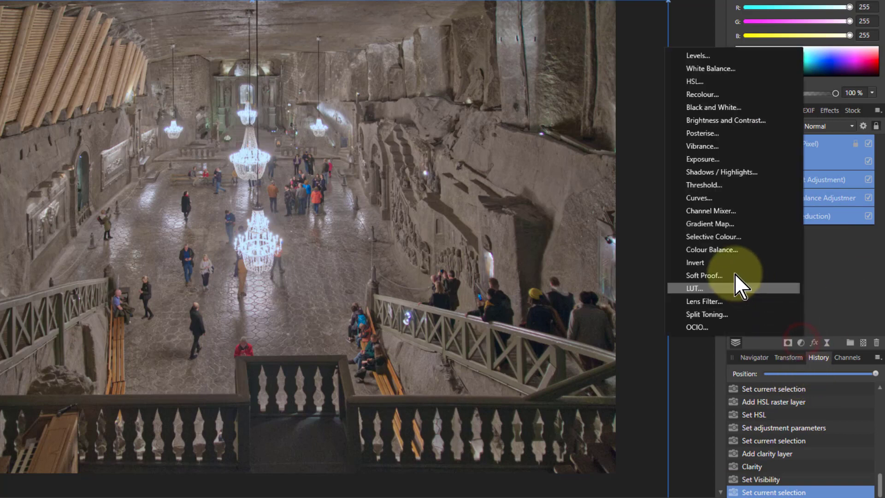
{"action": "left_click", "coordinate": [697, 198]}
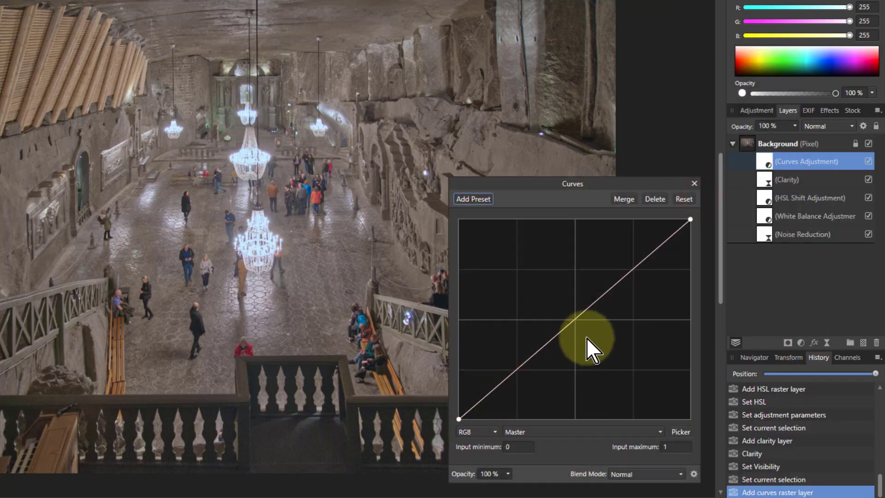
{"action": "left_click_drag", "start_coordinate": [586, 339], "coordinate": [608, 275]}
{"action": "left_click_drag", "start_coordinate": [530, 351], "coordinate": [535, 358]}
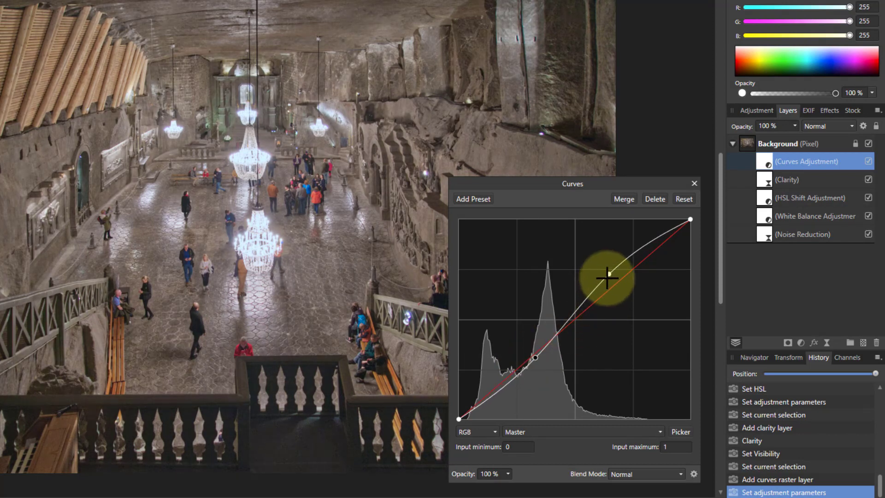
{"action": "left_click_drag", "start_coordinate": [607, 275], "coordinate": [607, 272]}
{"action": "left_click_drag", "start_coordinate": [535, 357], "coordinate": [526, 355]}
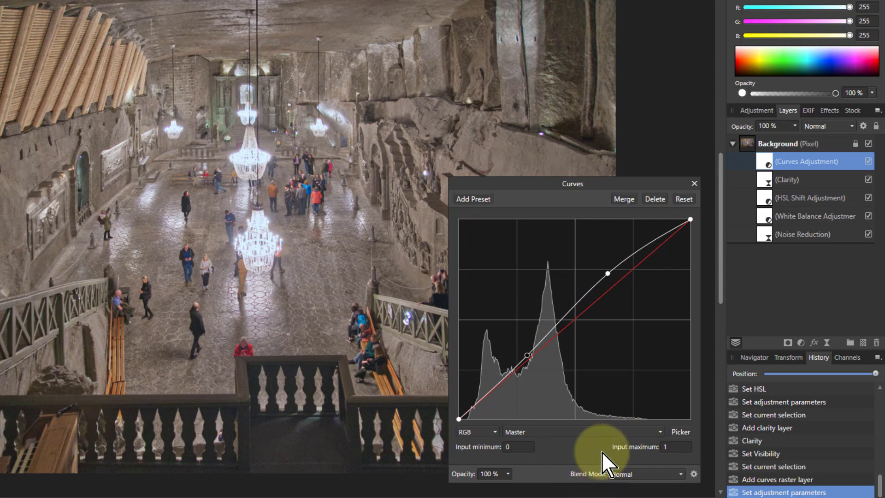
Step: Set the Curves adjustment's blend mode to Luminosity and close its settings
{"action": "left_click", "coordinate": [283, 150]}
{"action": "scroll", "coordinate": [403, 146], "scroll_direction": "up", "scroll_amount": 10}
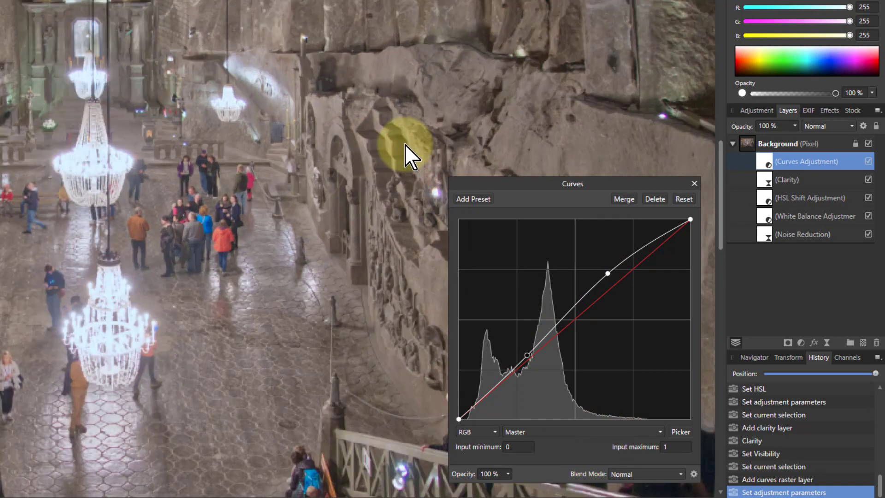
{"action": "scroll", "coordinate": [383, 168], "scroll_direction": "down", "scroll_amount": 5}
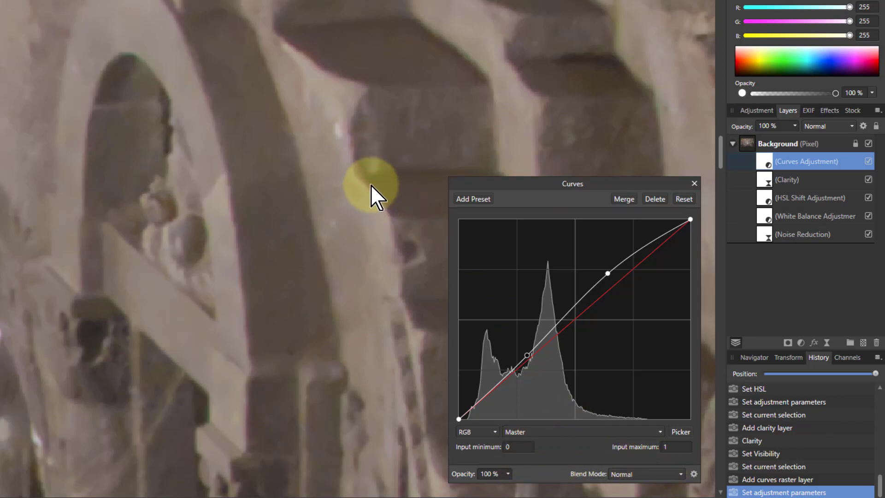
{"action": "left_click", "coordinate": [635, 484]}
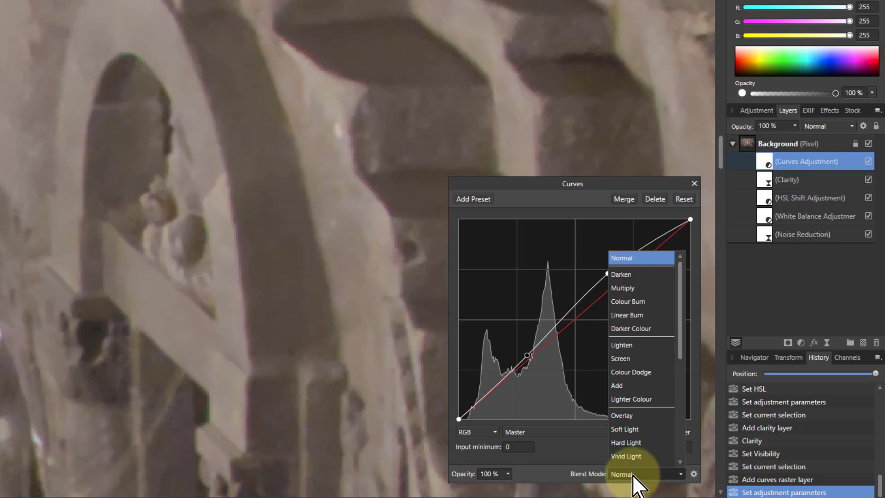
{"action": "scroll", "coordinate": [644, 425], "scroll_direction": "down", "scroll_amount": 4}
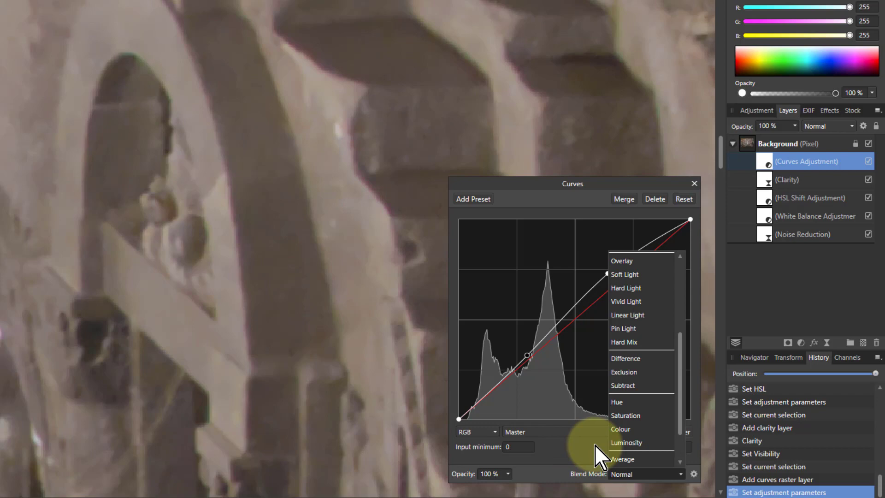
{"action": "left_click", "coordinate": [628, 444]}
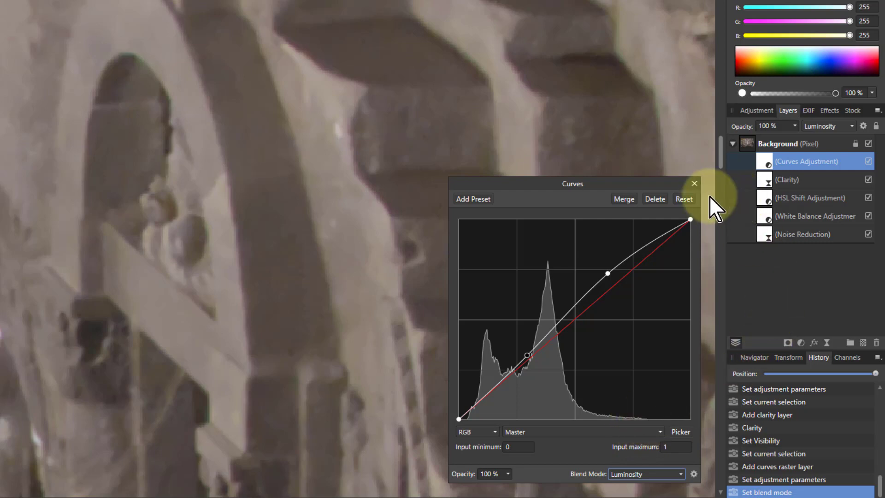
{"action": "left_click", "coordinate": [694, 184]}
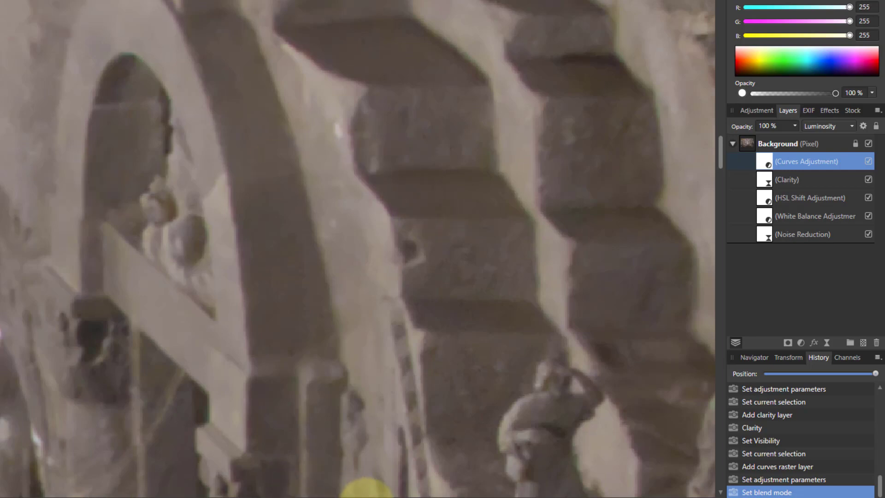
Step: Add a live High Pass filter to the Background layer, set to monochrome with a radius of 0.9 px
{"action": "left_click_drag", "start_coordinate": [367, 497], "coordinate": [148, 497]}
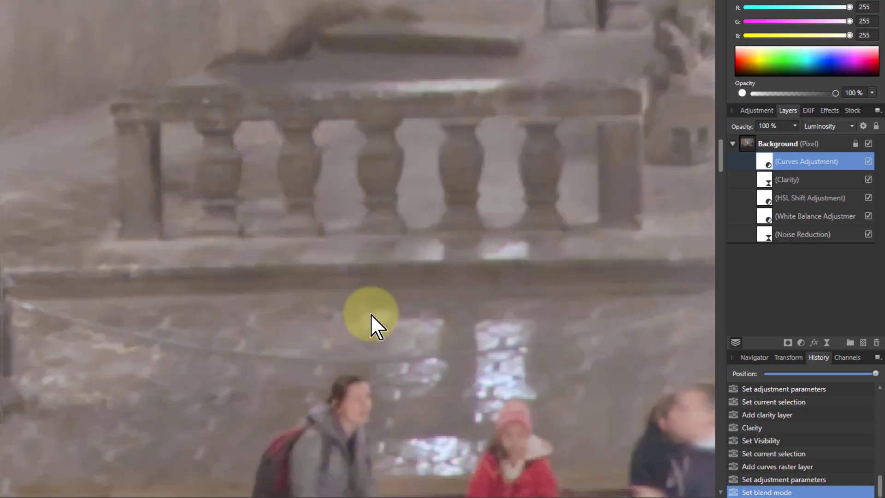
{"action": "scroll", "coordinate": [371, 314], "scroll_direction": "down", "scroll_amount": 5}
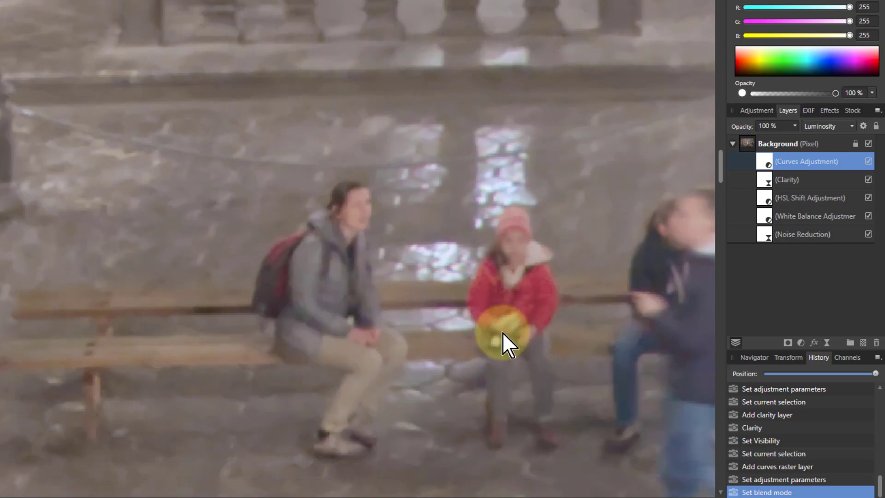
{"action": "left_click", "coordinate": [760, 151]}
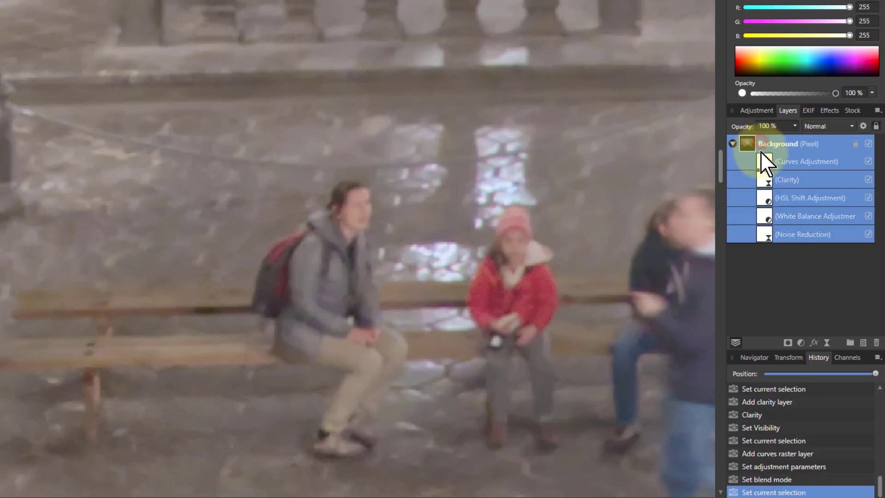
{"action": "left_click", "coordinate": [826, 344]}
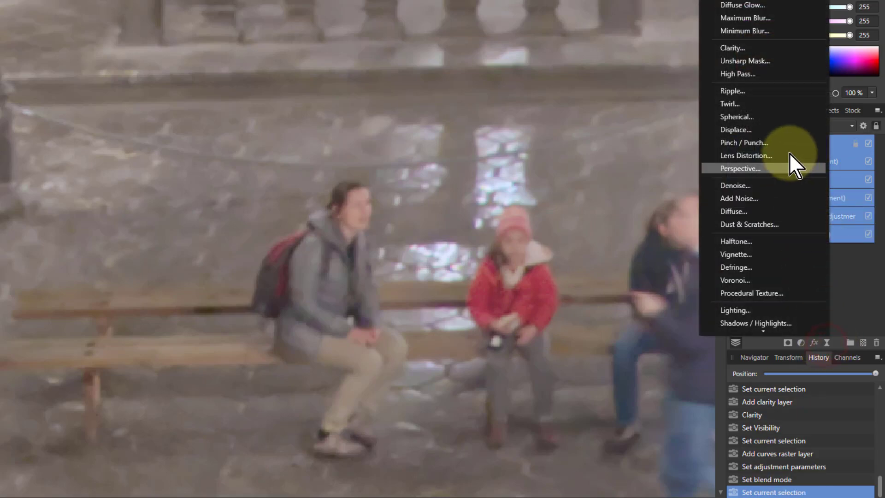
{"action": "left_click", "coordinate": [746, 75]}
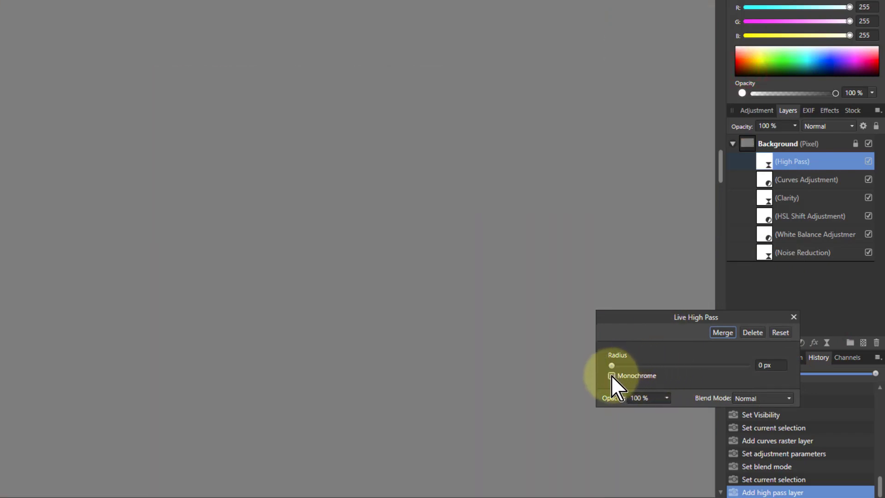
{"action": "left_click", "coordinate": [611, 375]}
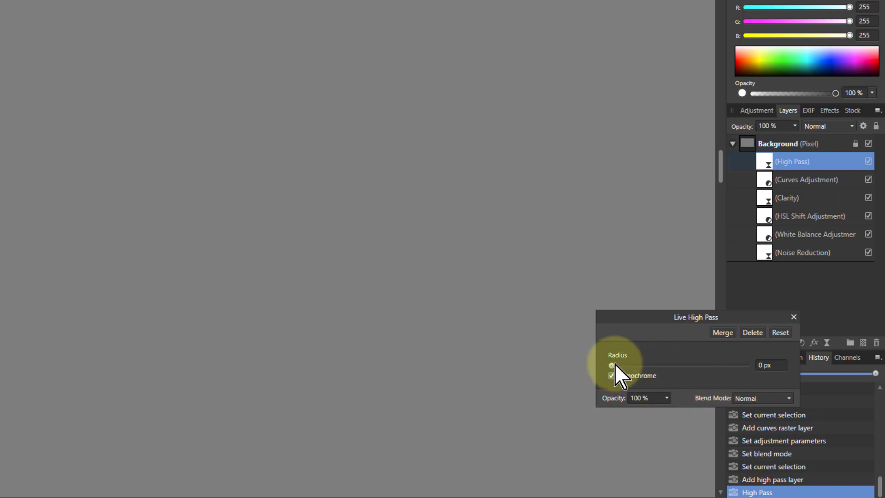
{"action": "left_click_drag", "start_coordinate": [613, 366], "coordinate": [640, 366]}
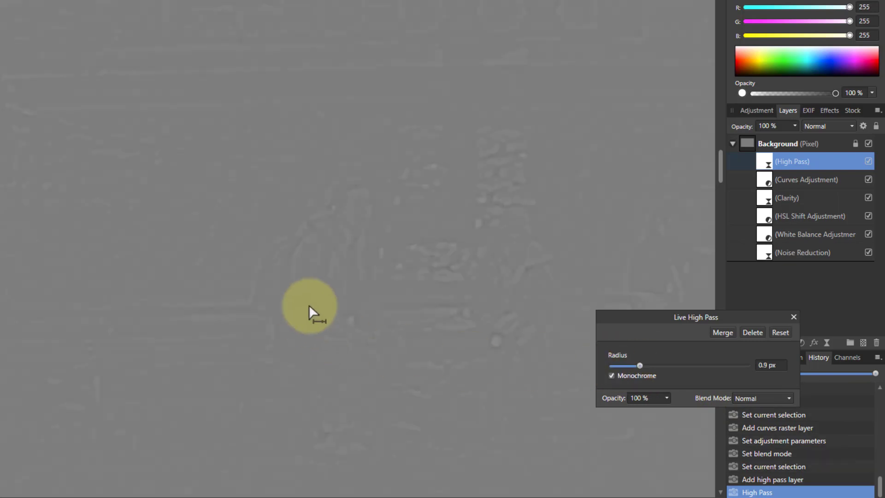
Step: Set the High Pass filter's blend mode to Linear Light and compare the photo with and without it, leaving the filter enabled
{"action": "left_click", "coordinate": [759, 398]}
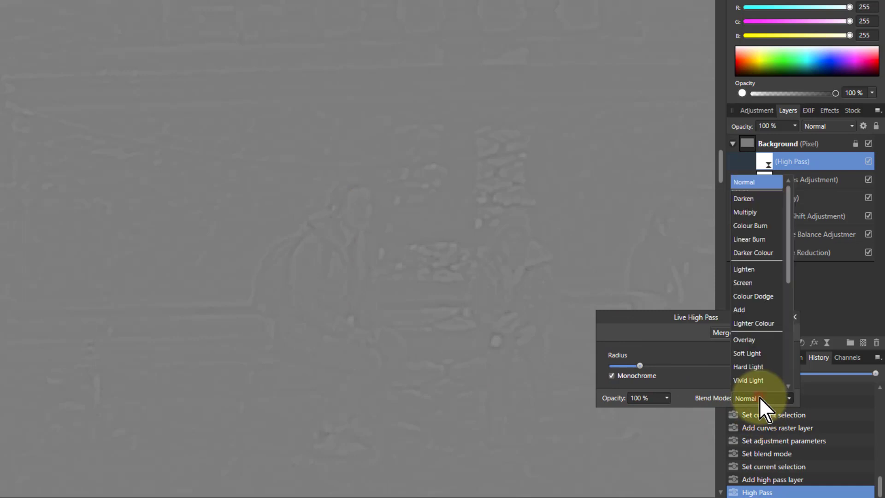
{"action": "scroll", "coordinate": [759, 396], "scroll_direction": "down", "scroll_amount": 2}
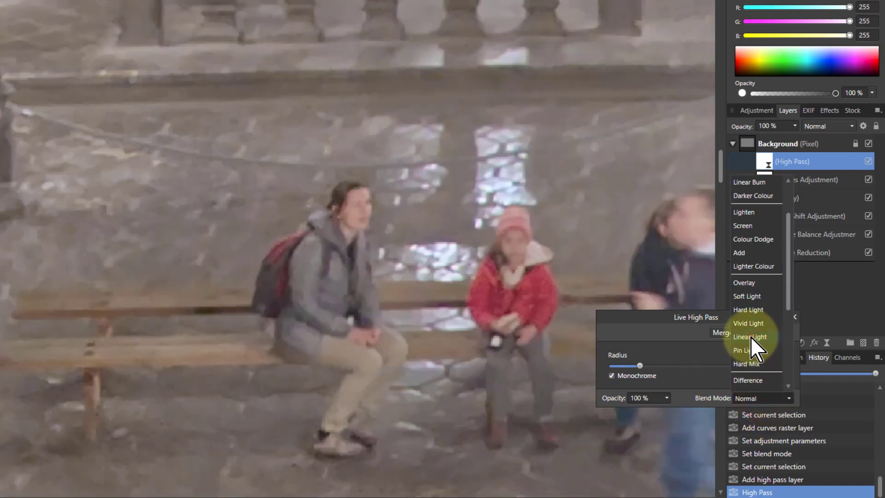
{"action": "left_click", "coordinate": [750, 337]}
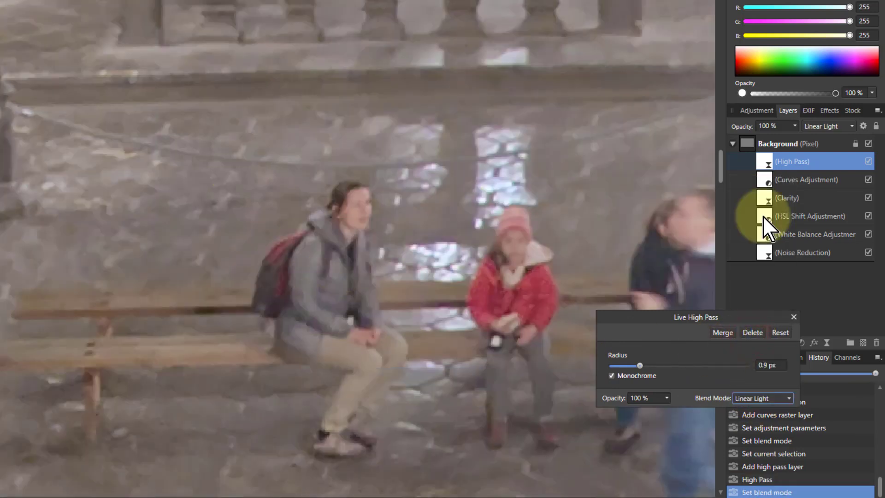
{"action": "left_click", "coordinate": [869, 161]}
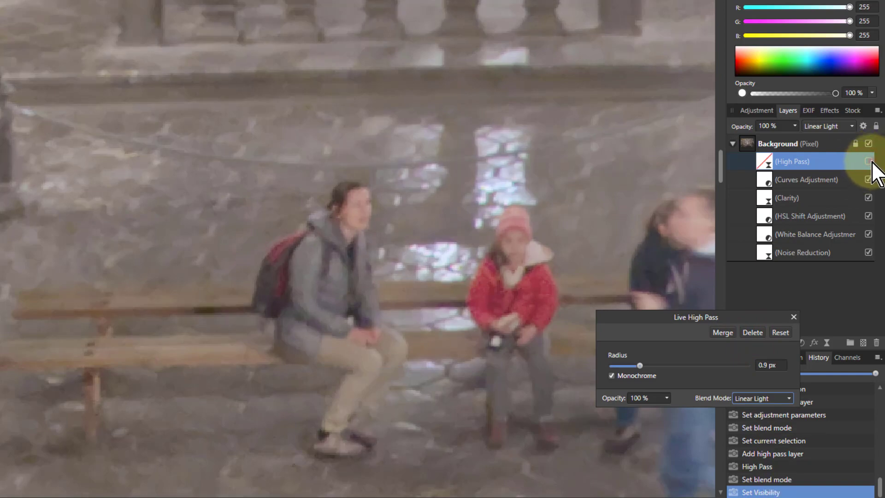
{"action": "left_click", "coordinate": [869, 162]}
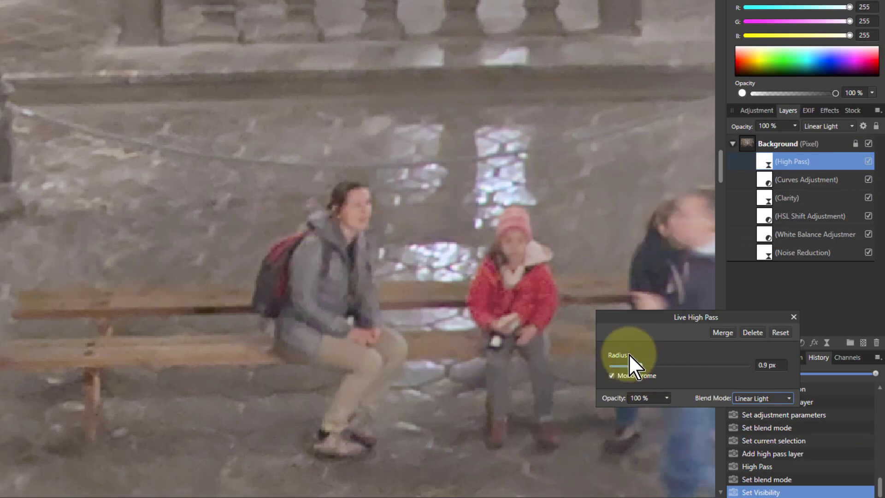
Step: Duplicate the High Pass filter layer and set the radius to 0.3 px
{"action": "left_click", "coordinate": [770, 161]}
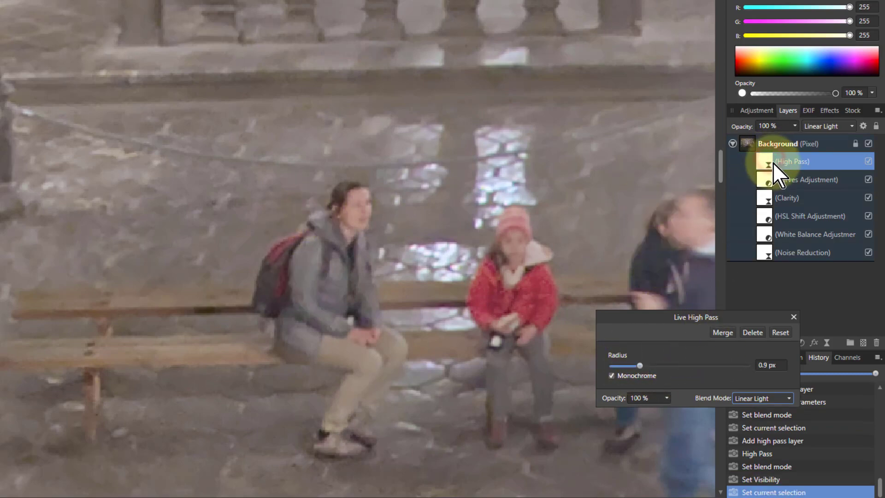
{"action": "key", "text": "ctrl+j"}
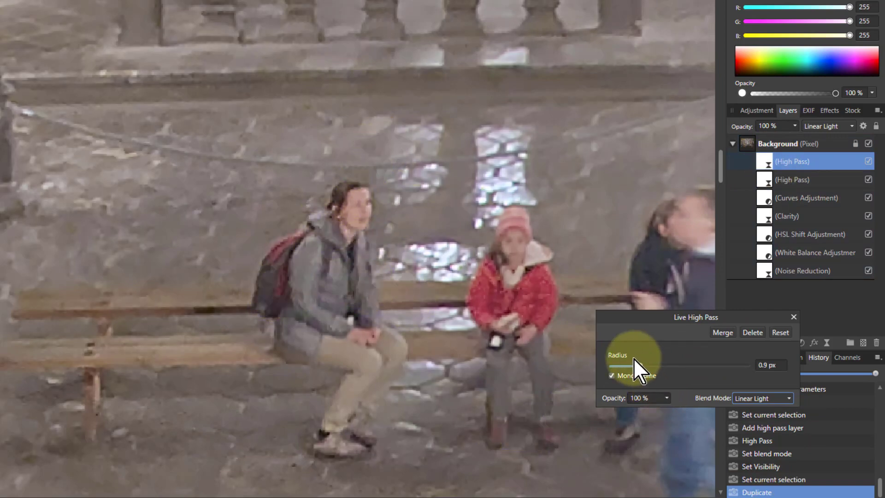
{"action": "left_click_drag", "start_coordinate": [639, 365], "coordinate": [621, 368]}
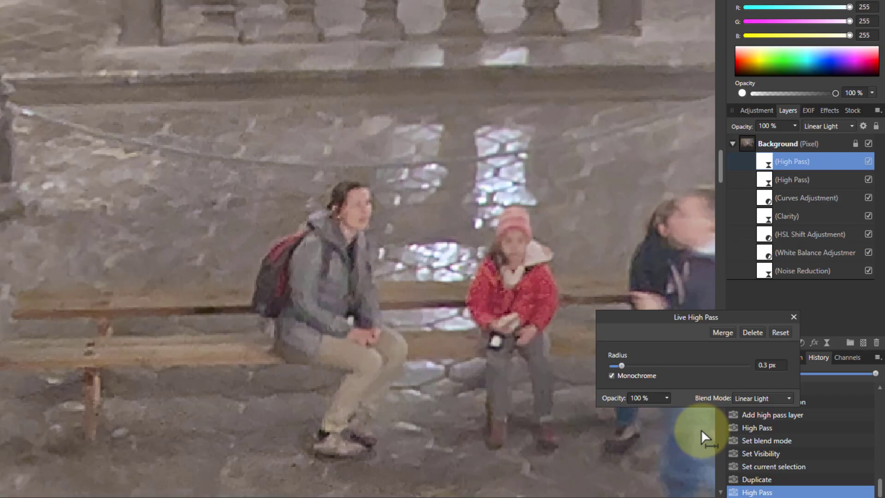
Step: Duplicate the topmost High Pass filter layer, set the radius to 0.1 px and close the filter settings
{"action": "left_click", "coordinate": [766, 164]}
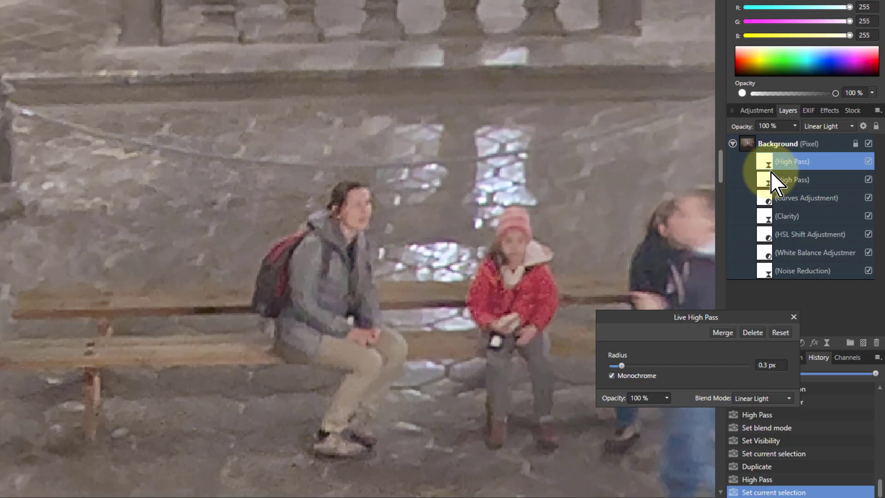
{"action": "key", "text": "ctrl+j"}
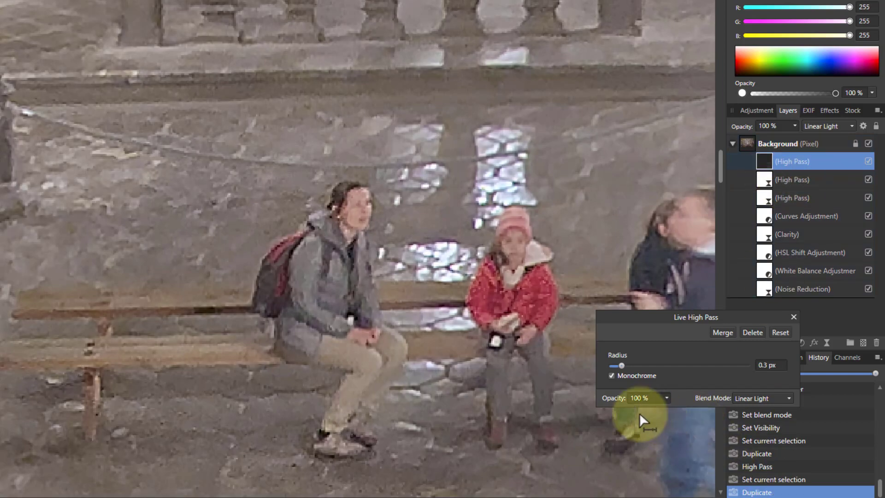
{"action": "left_click", "coordinate": [621, 366]}
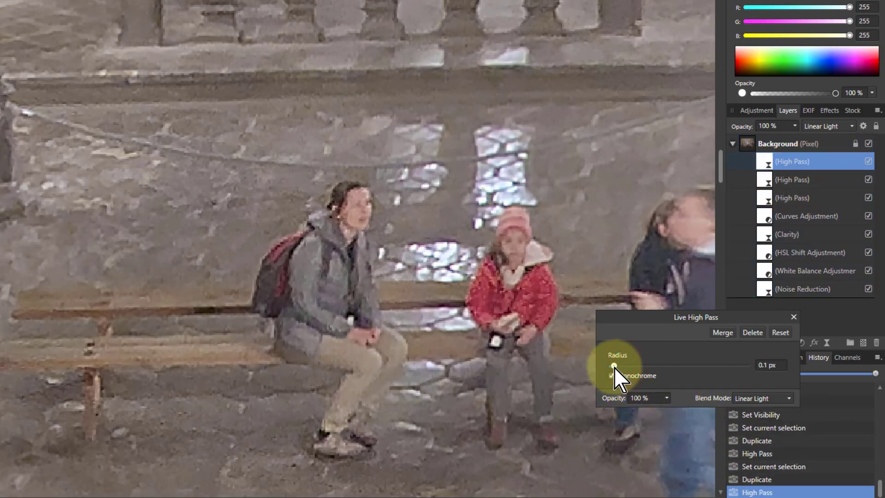
{"action": "left_click", "coordinate": [794, 317]}
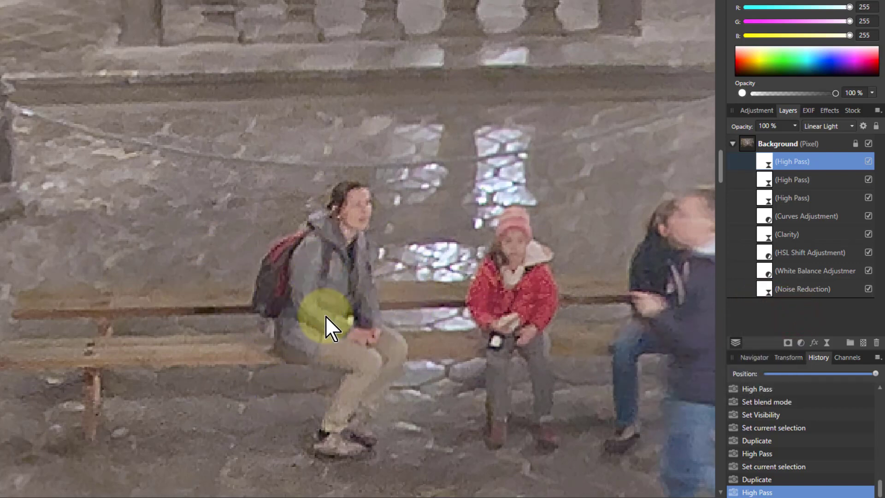
Step: Compare the whole photo with its earliest history state, returning to the latest edited state
{"action": "key", "text": "ctrl+0"}
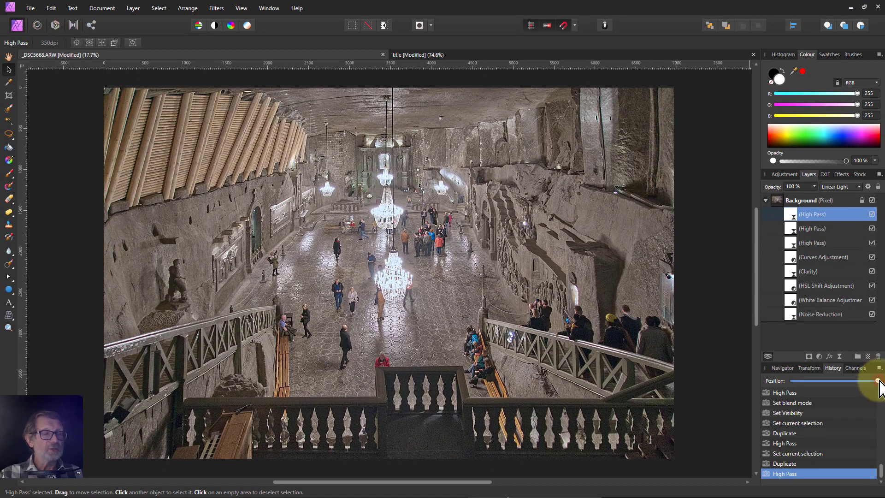
{"action": "left_click_drag", "start_coordinate": [877, 380], "coordinate": [711, 395]}
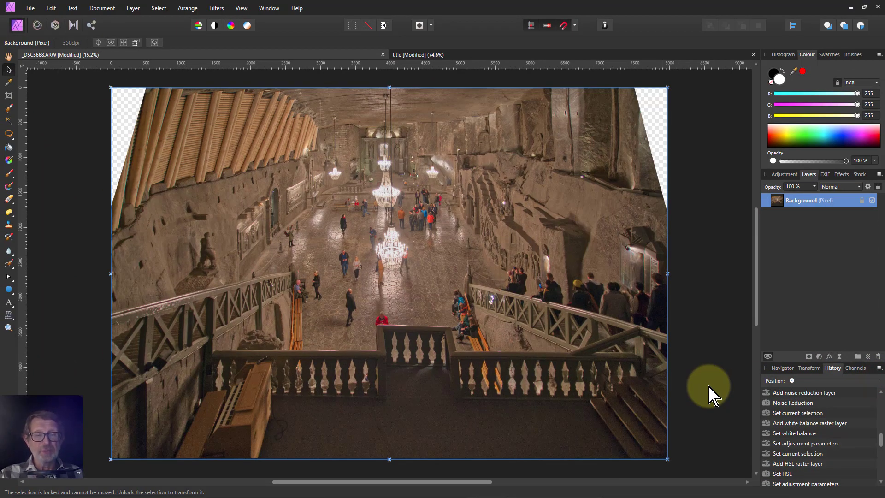
{"action": "left_click", "coordinate": [876, 381]}
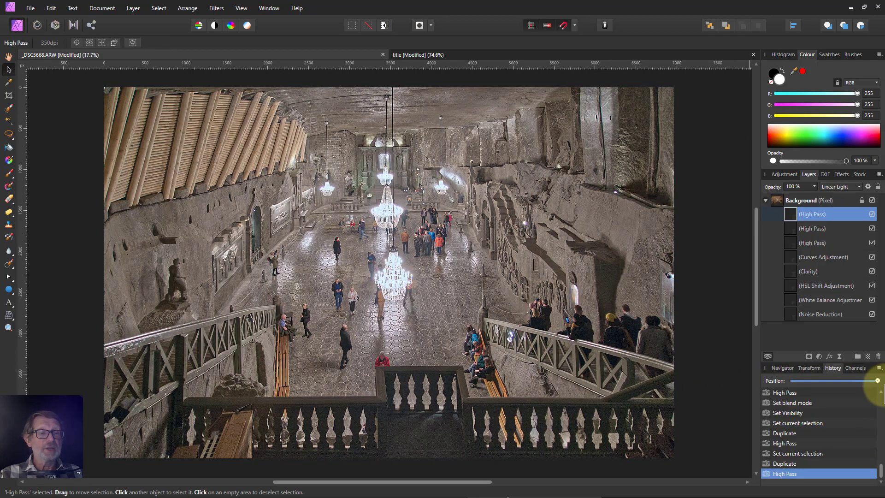